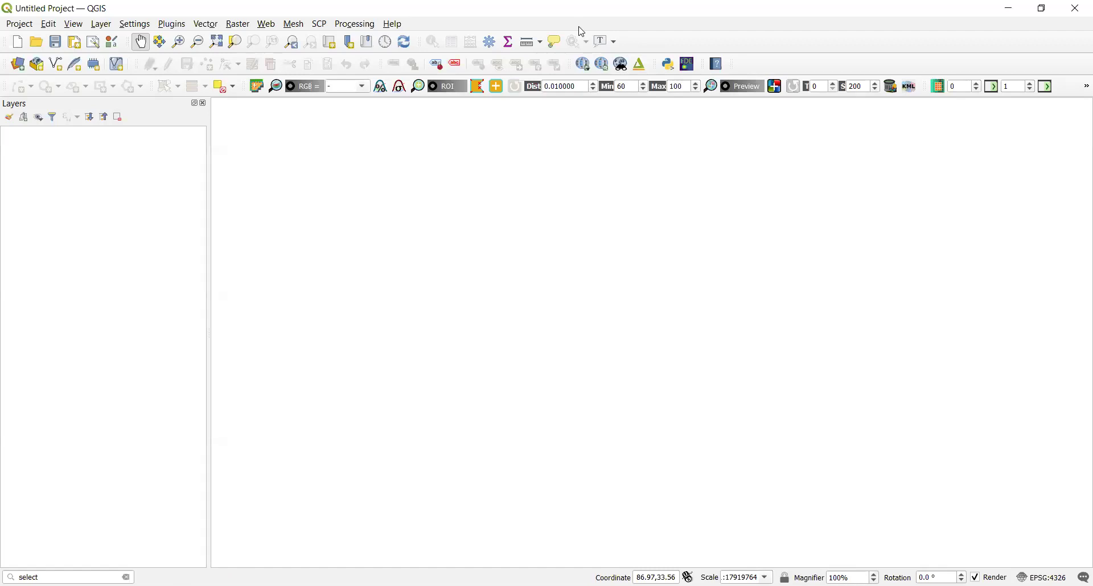
Add the Indian Cities and Indian Rivers shapefiles from the Data3 folder as vector layers
{"action": "left_click", "coordinate": [100, 29]}
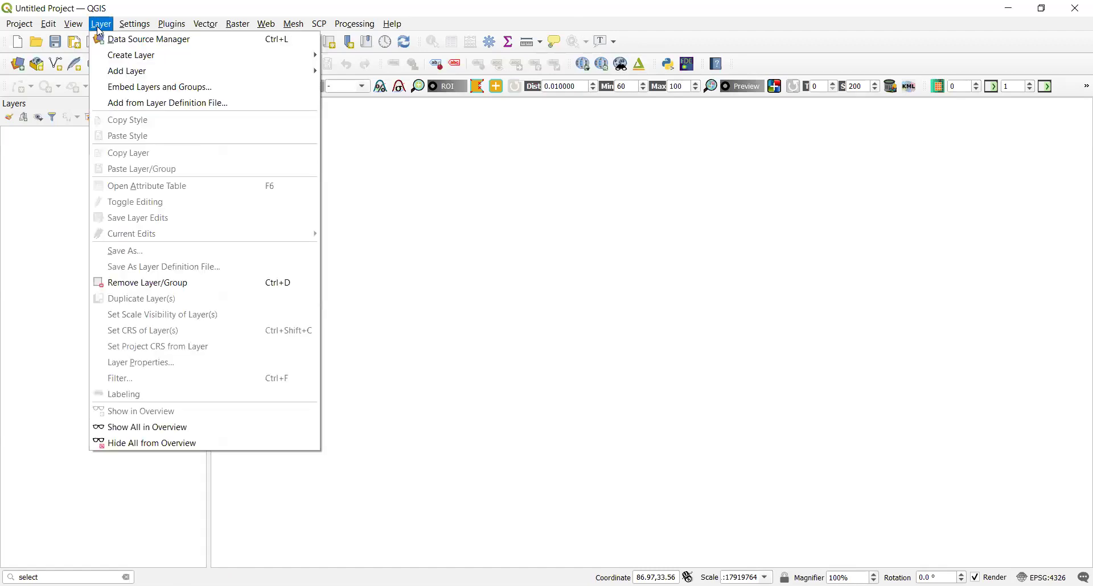
{"action": "mouse_move", "coordinate": [126, 74]}
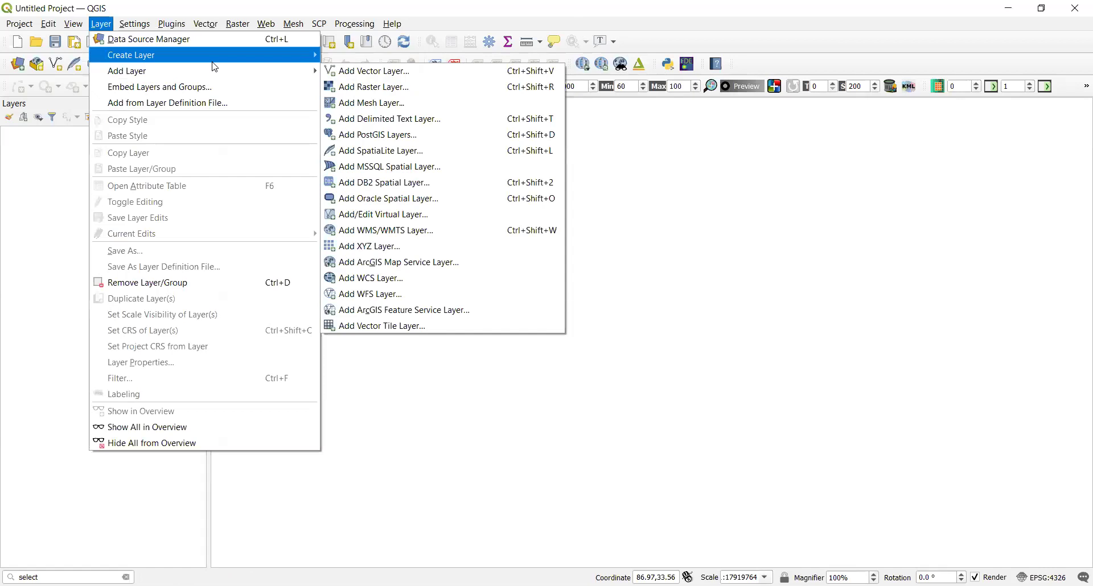
{"action": "left_click", "coordinate": [353, 72]}
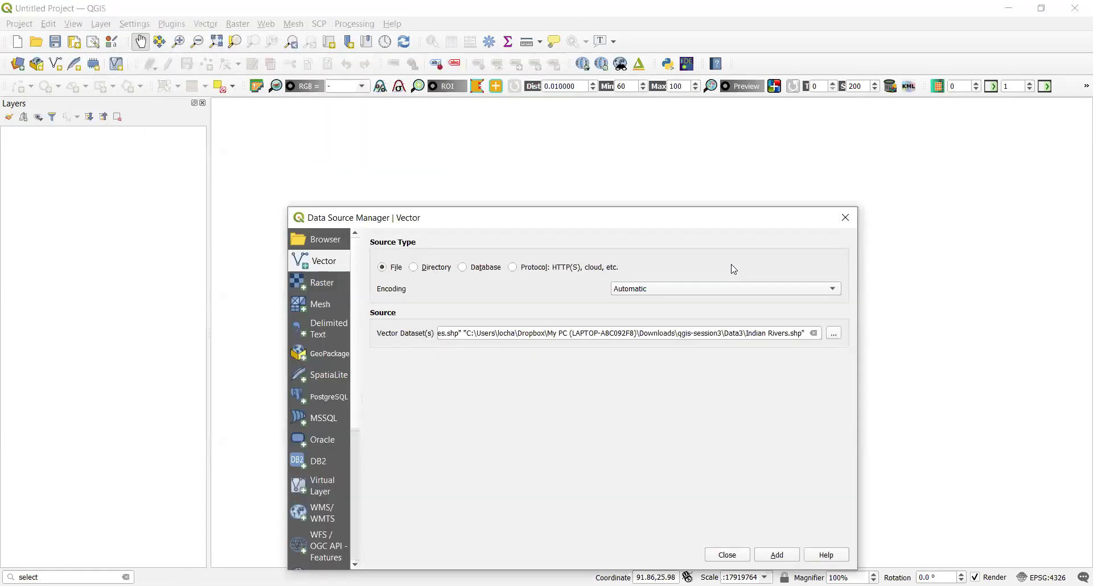
{"action": "left_click", "coordinate": [834, 337]}
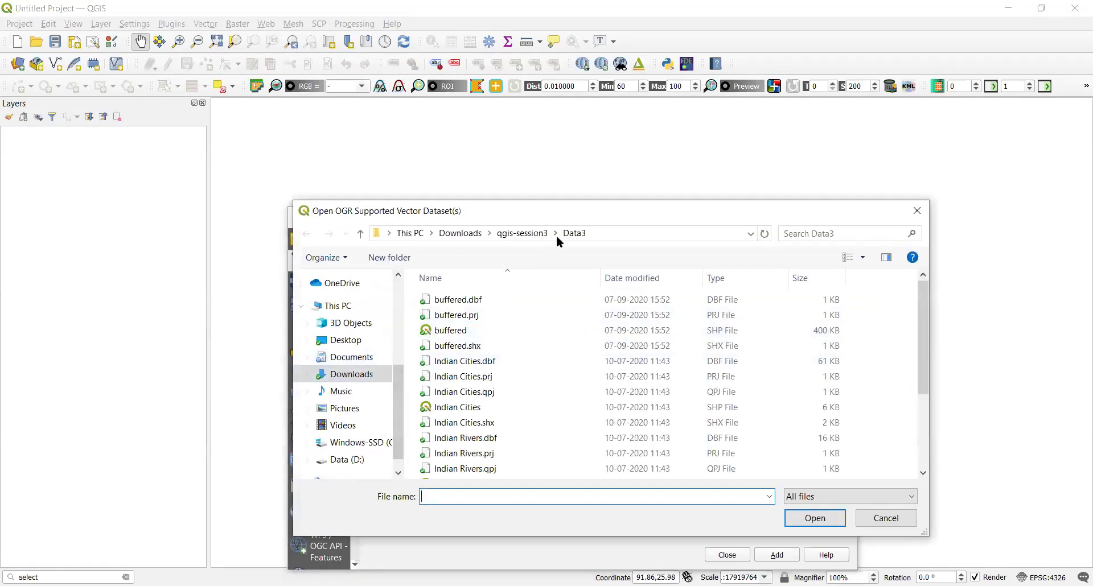
{"action": "left_click", "coordinate": [449, 407]}
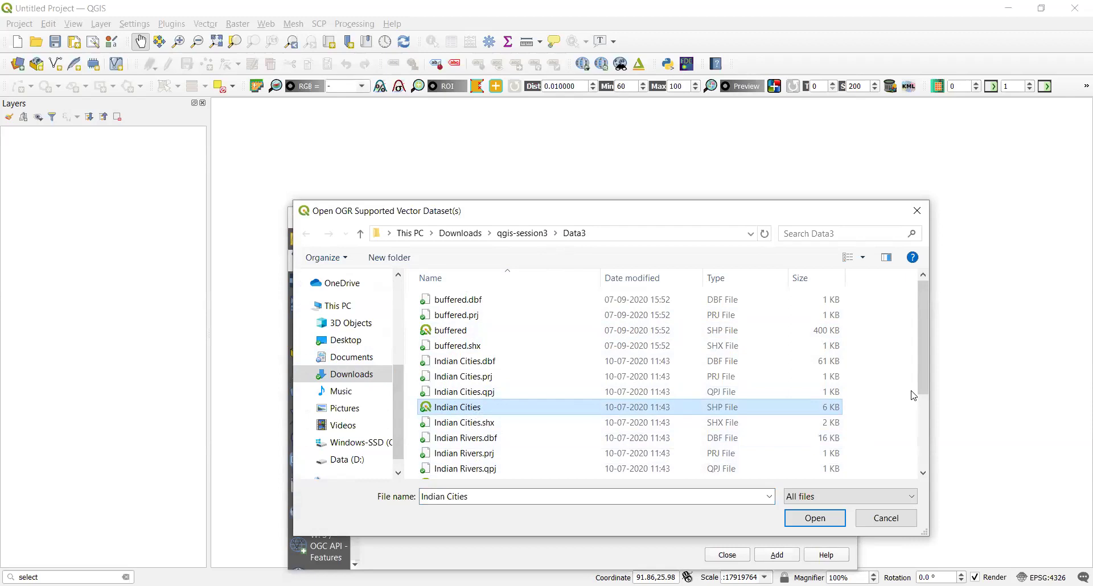
{"action": "left_click_drag", "start_coordinate": [925, 373], "coordinate": [925, 405]}
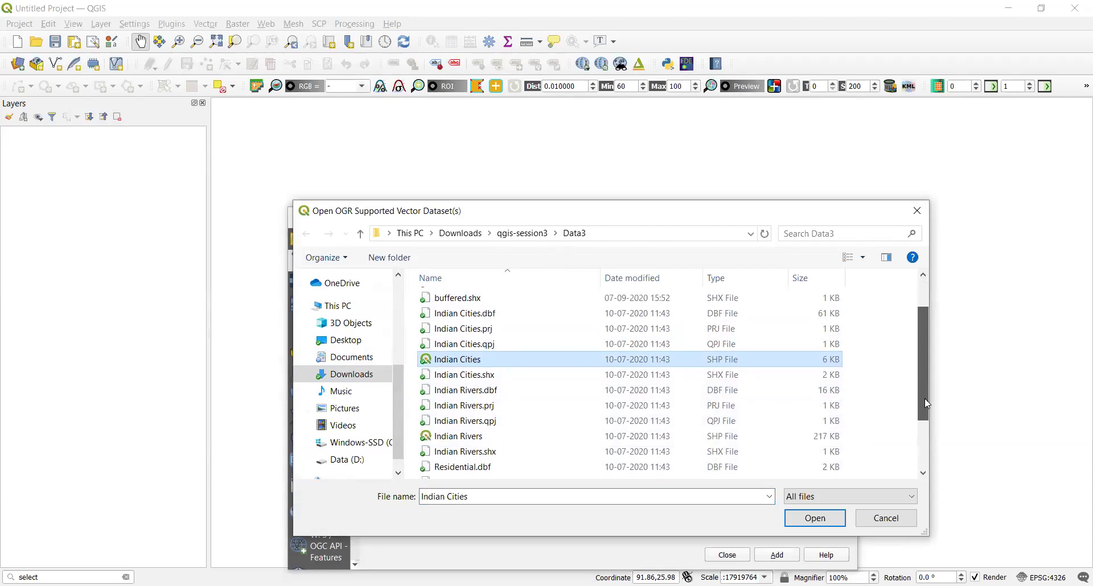
{"action": "left_click", "coordinate": [476, 438], "text": "ctrl"}
{"action": "left_click", "coordinate": [812, 523]}
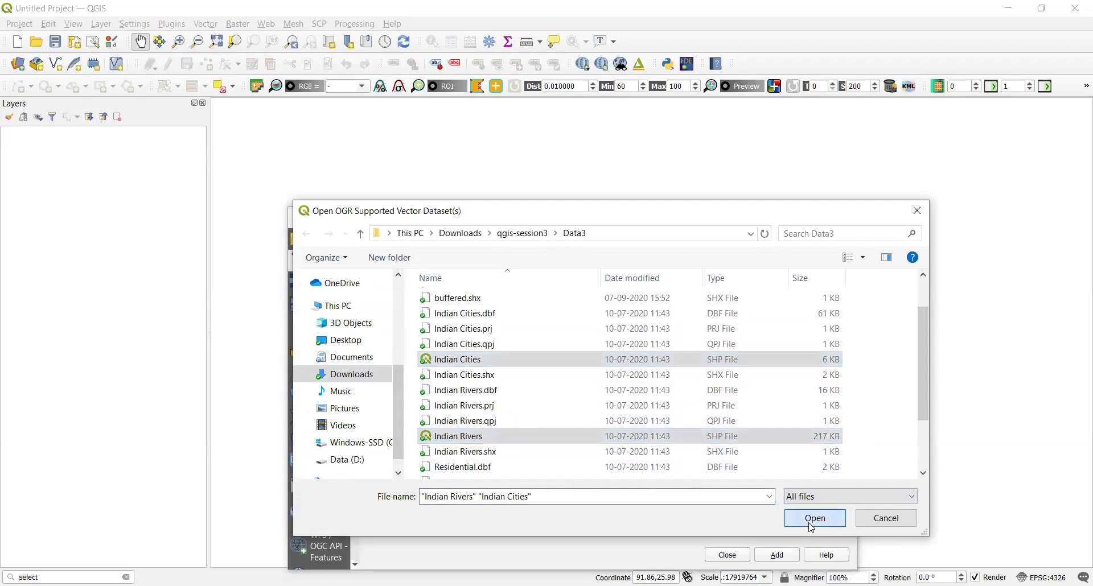
{"action": "left_click", "coordinate": [773, 557]}
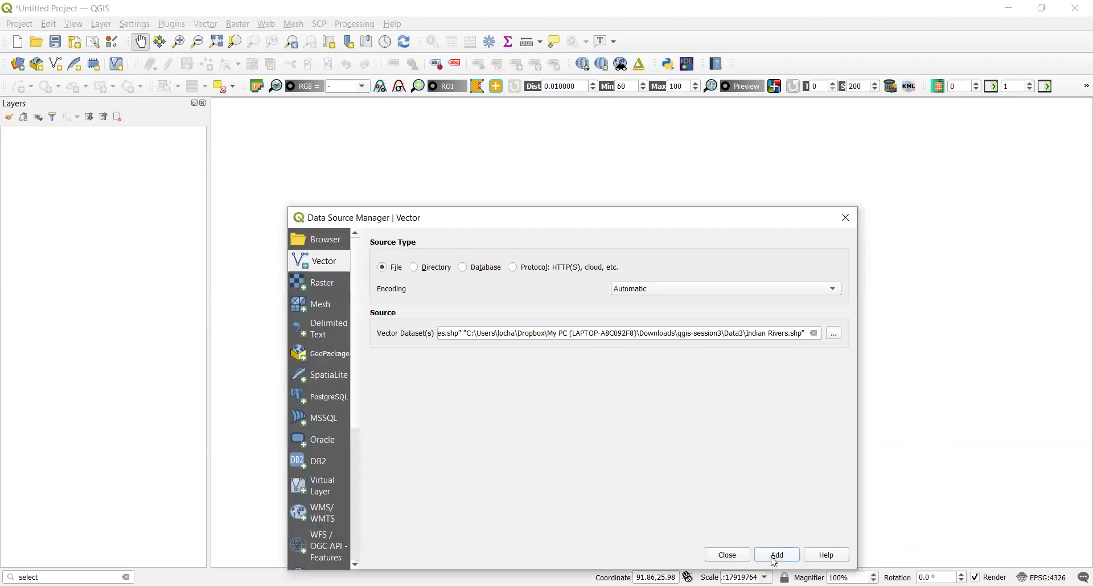
{"action": "left_click", "coordinate": [842, 219]}
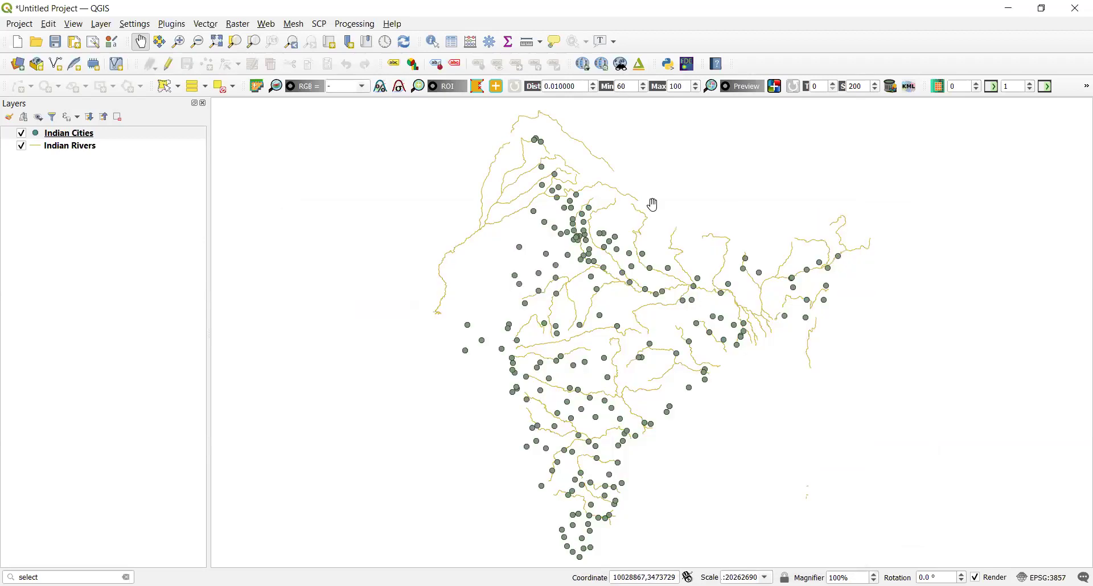
Open the attribute table of the Indian Rivers layer, and that of the Indian Cities layer
{"action": "right_click", "coordinate": [89, 149]}
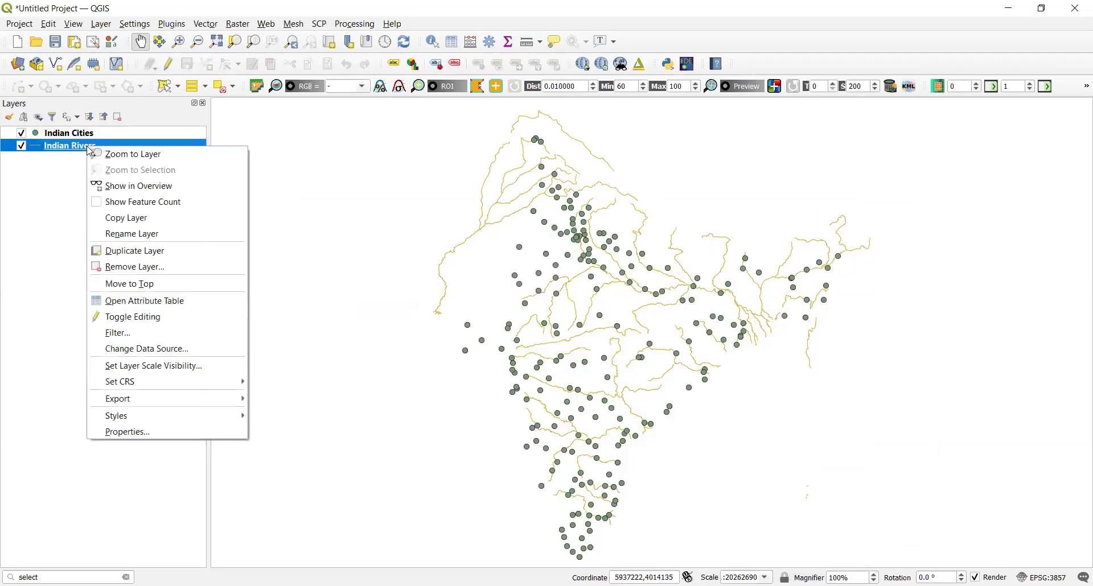
{"action": "left_click", "coordinate": [129, 310]}
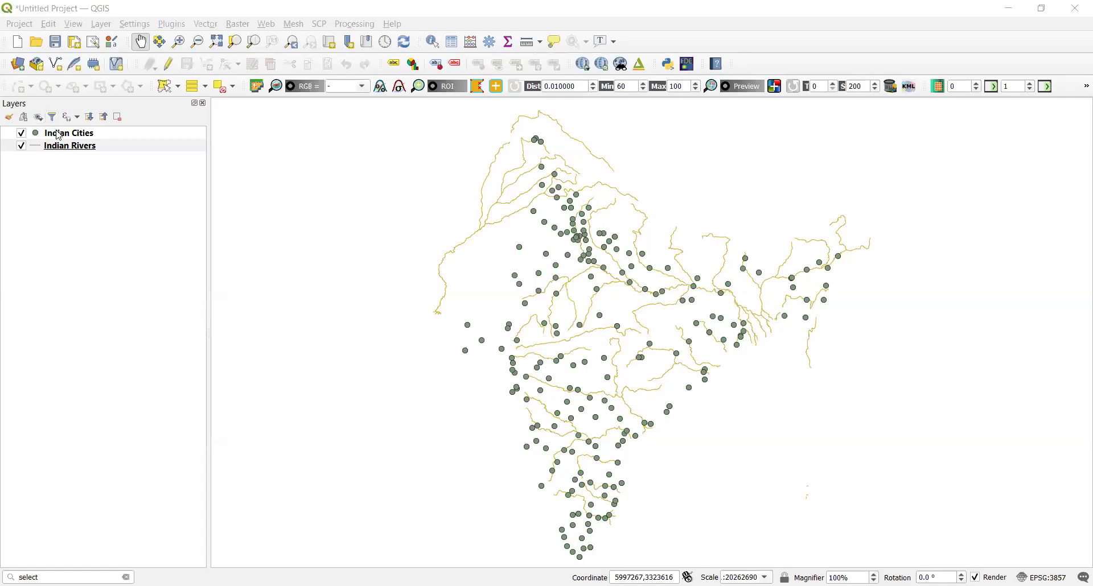
{"action": "left_click", "coordinate": [59, 135]}
{"action": "right_click", "coordinate": [55, 129]}
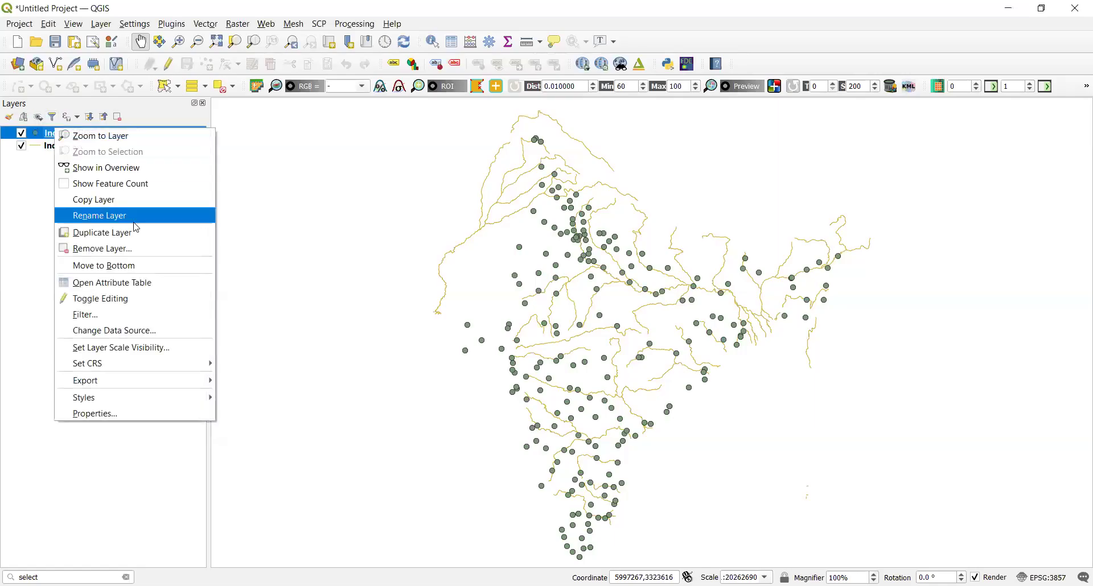
{"action": "left_click", "coordinate": [116, 282]}
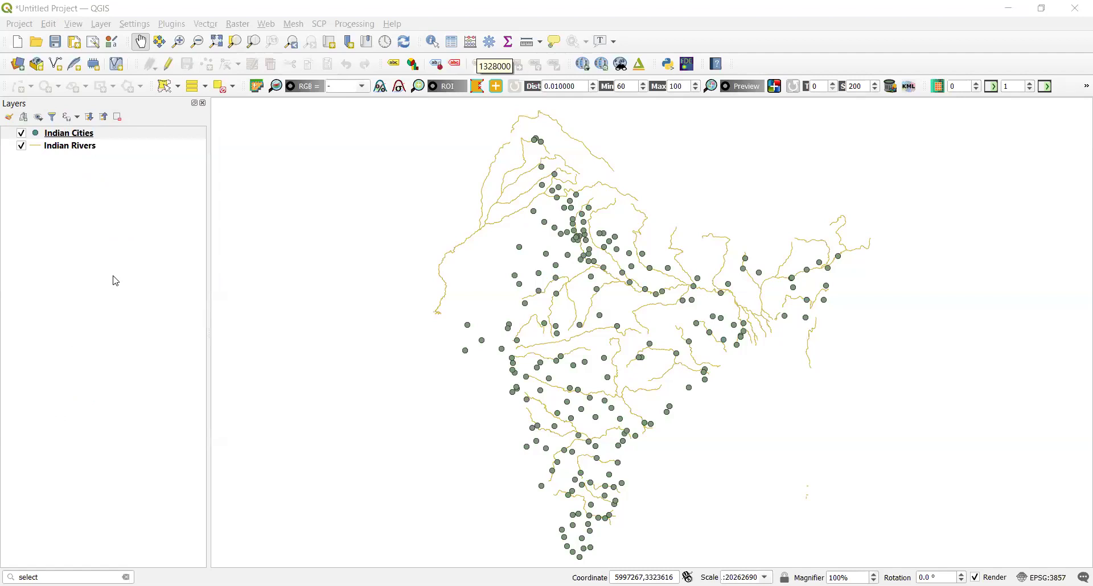
{"action": "key", "text": "alt+Tab"}
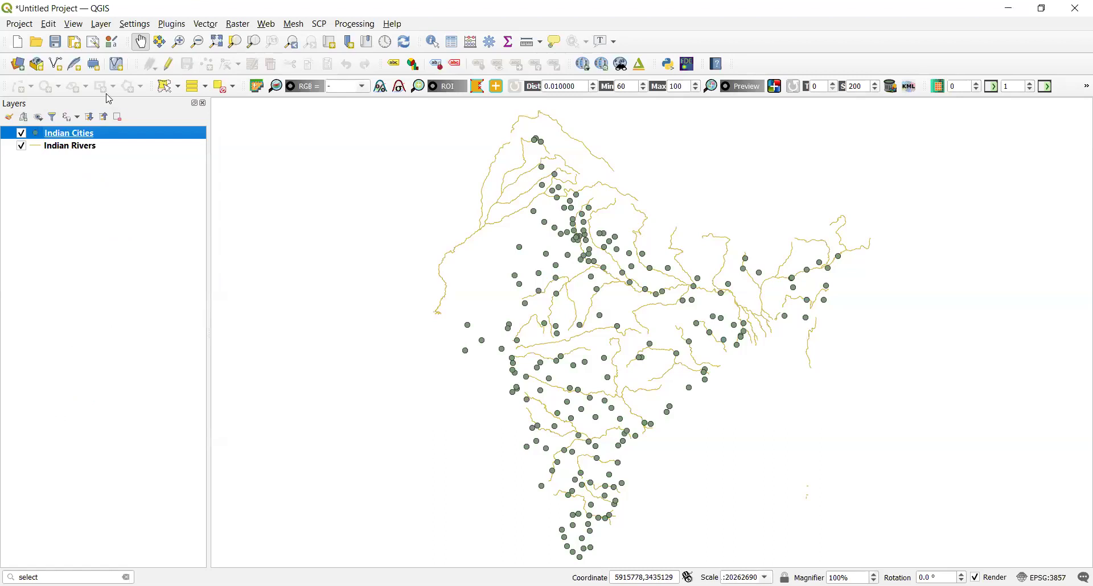
{"action": "right_click", "coordinate": [106, 133]}
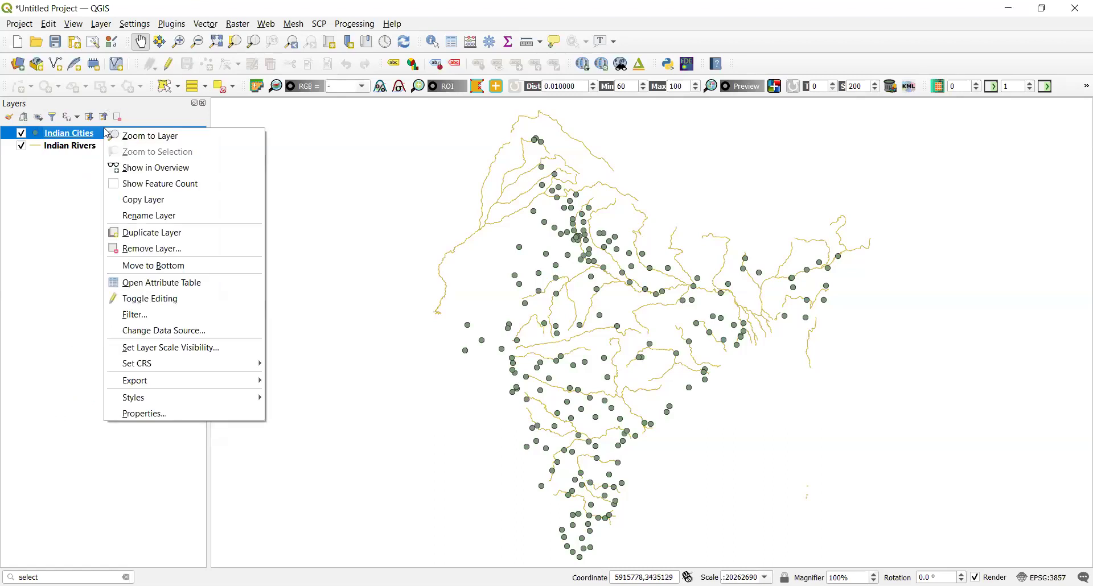
{"action": "left_click", "coordinate": [162, 283]}
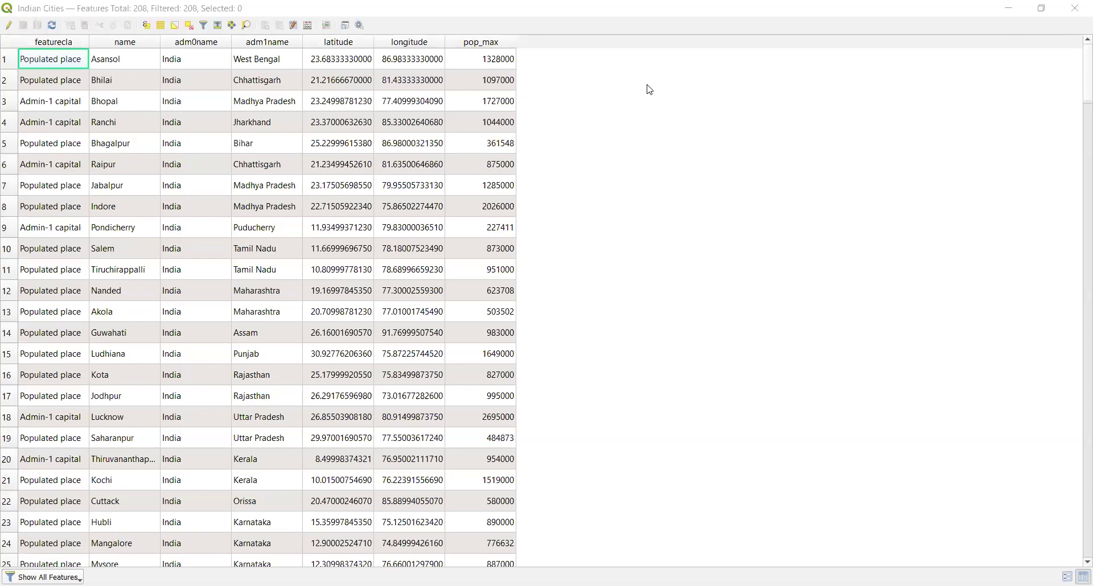
Start a Select by Expression on Indian Cities, list all unique values of the name field, and insert that field into the expression
{"action": "left_click", "coordinate": [147, 26]}
{"action": "left_click", "coordinate": [147, 26]}
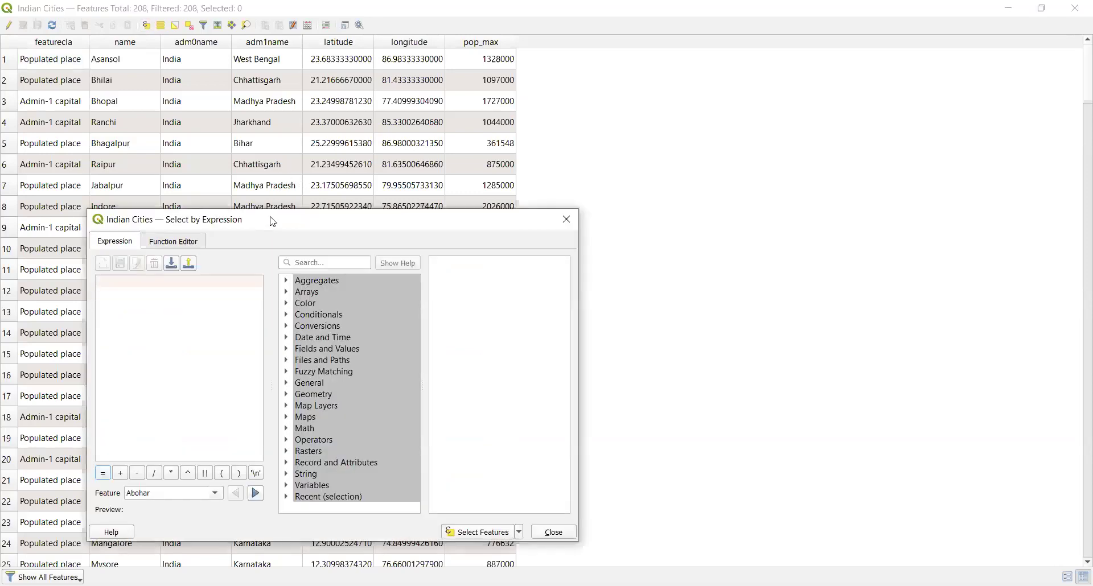
{"action": "left_click_drag", "start_coordinate": [272, 221], "coordinate": [456, 168]}
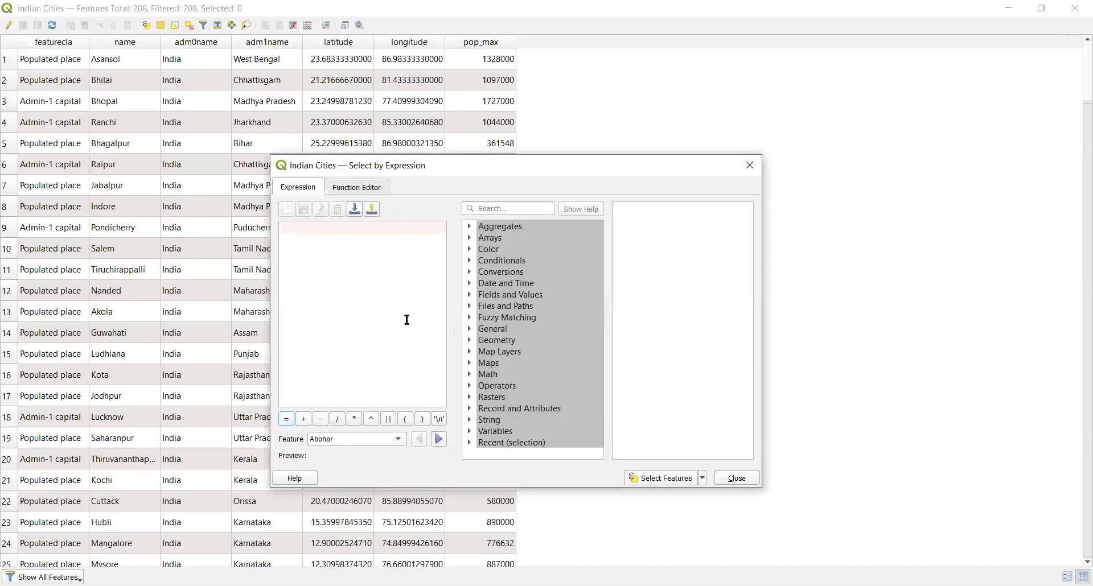
{"action": "left_click", "coordinate": [470, 296]}
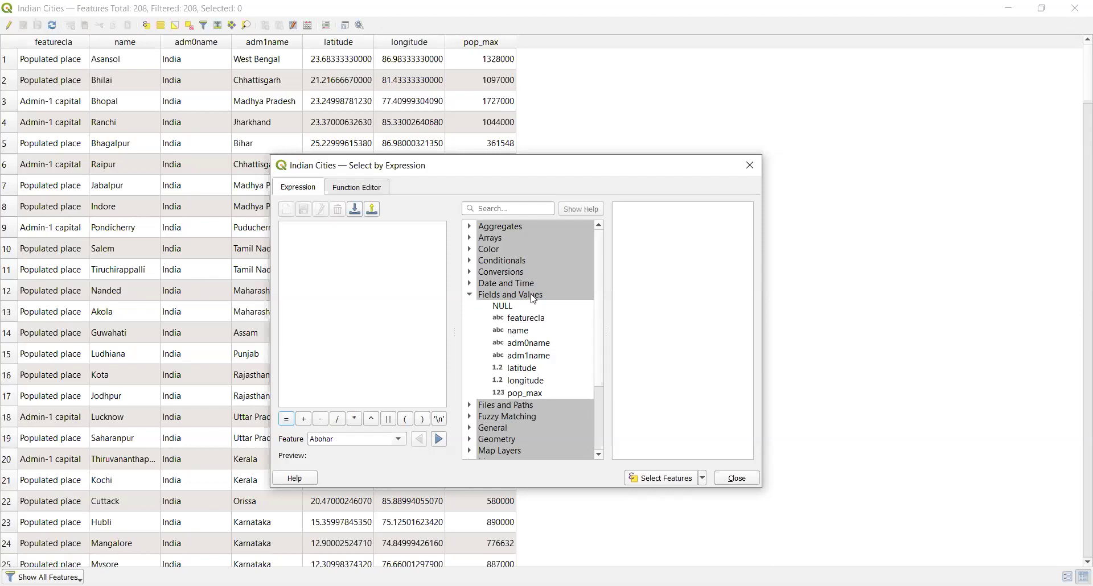
{"action": "left_click", "coordinate": [518, 333]}
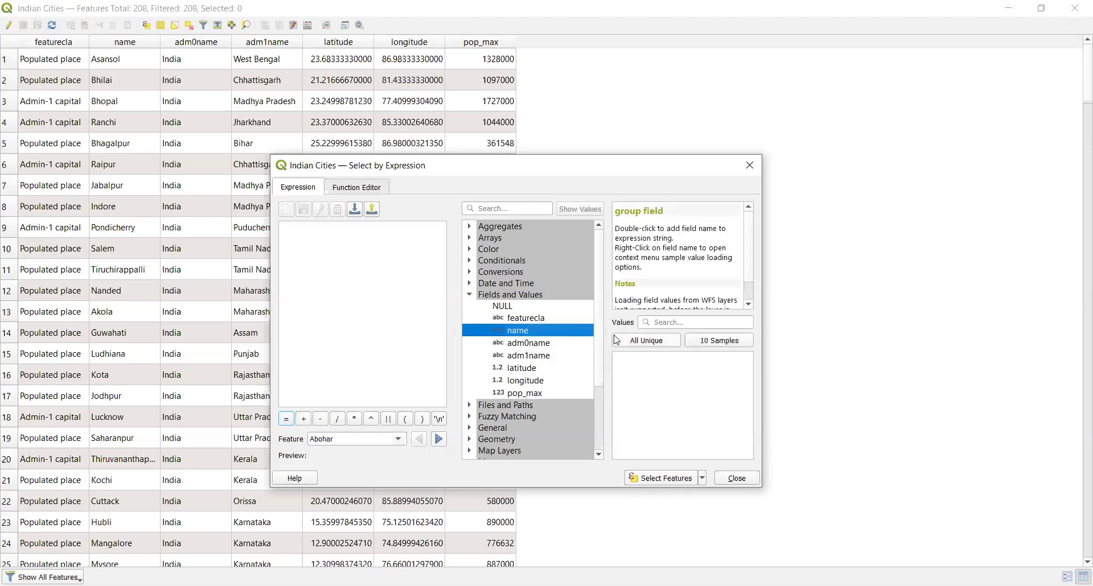
{"action": "left_click", "coordinate": [645, 342]}
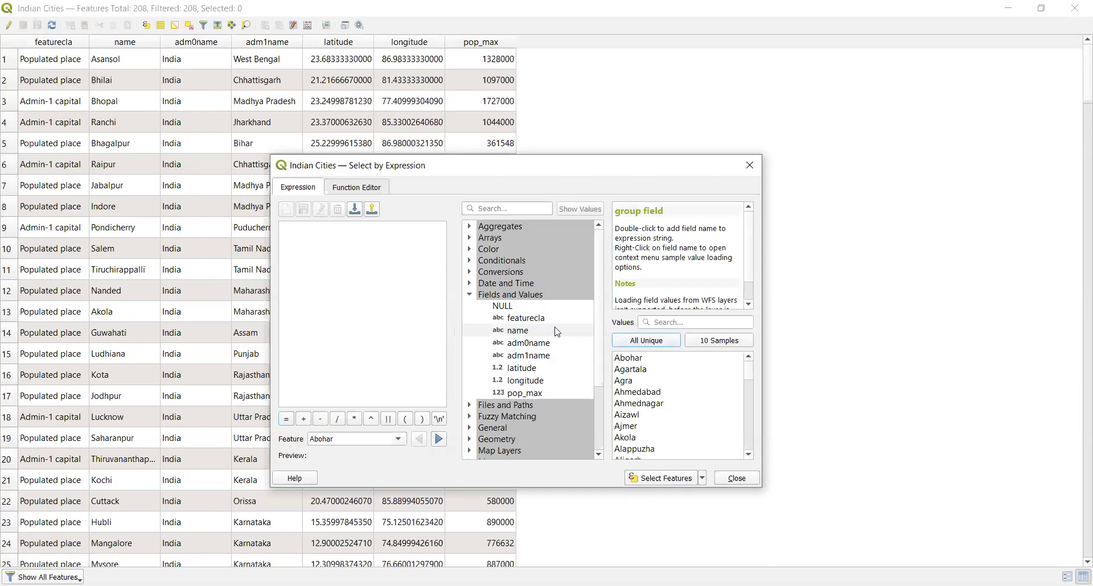
{"action": "double_click", "coordinate": [540, 332]}
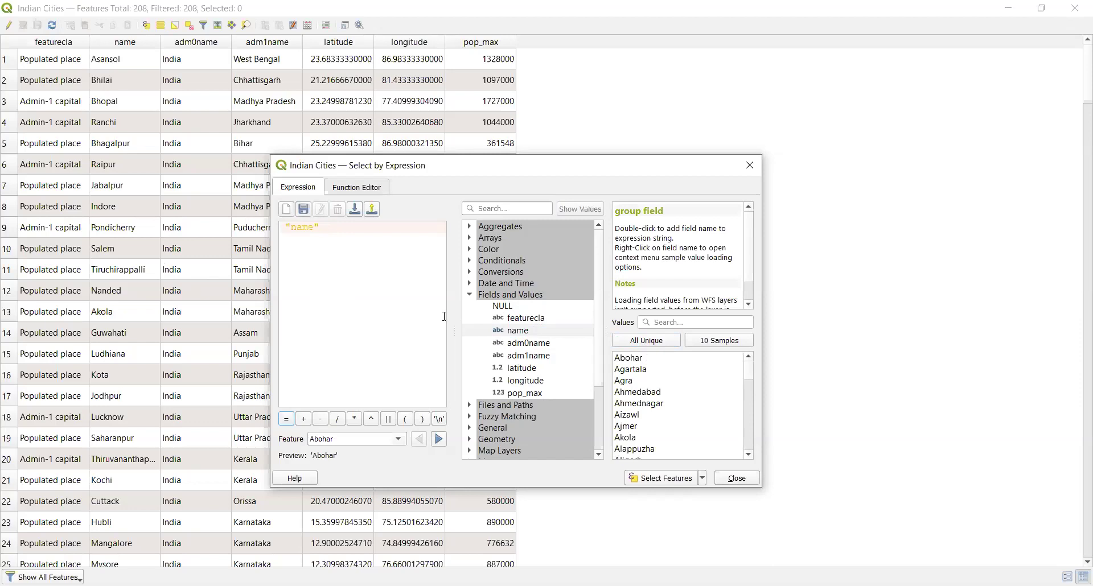
Complete the expression as "name" like 'A%' and select the matching cities
{"action": "type", "text": "lik"}
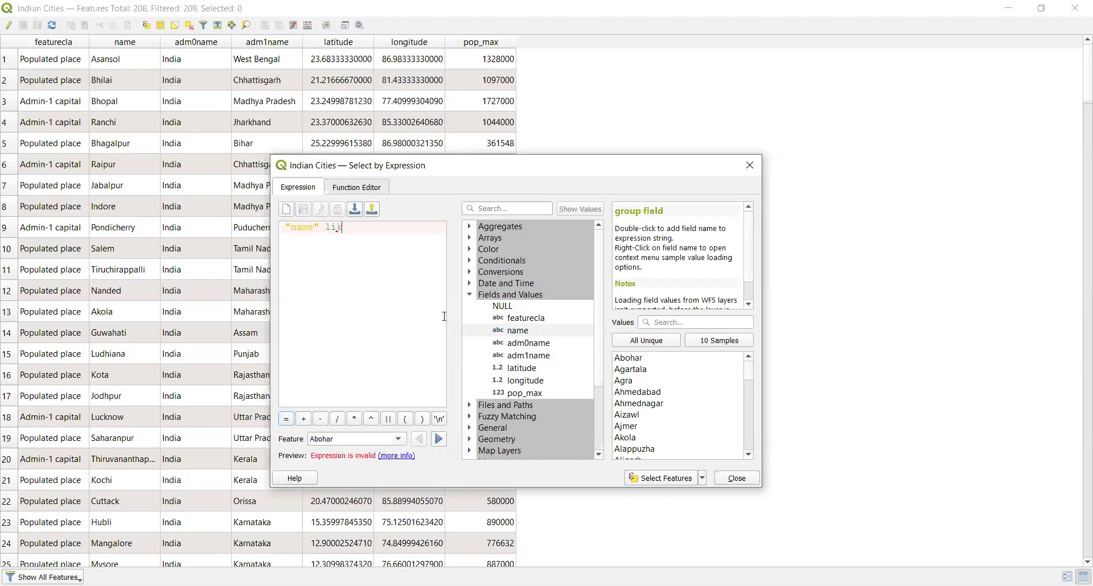
{"action": "type", "text": "e"}
{"action": "double_click", "coordinate": [617, 385]}
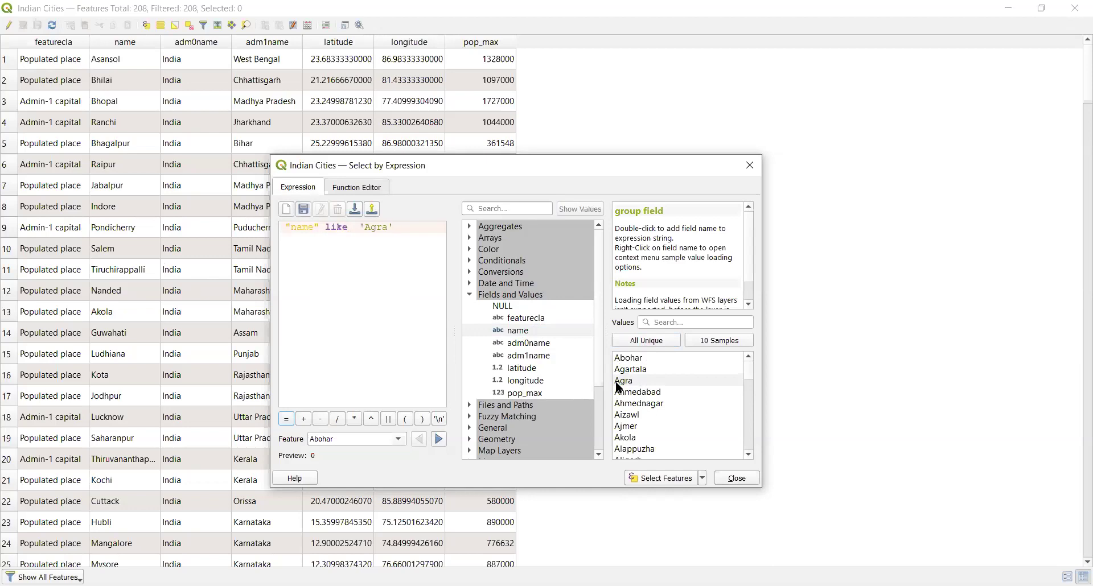
{"action": "key", "text": "BackSpace"}
{"action": "key", "text": "BackSpace"}
{"action": "key", "text": "BackSpace"}
{"action": "type", "text": "%"}
{"action": "key", "text": "Return"}
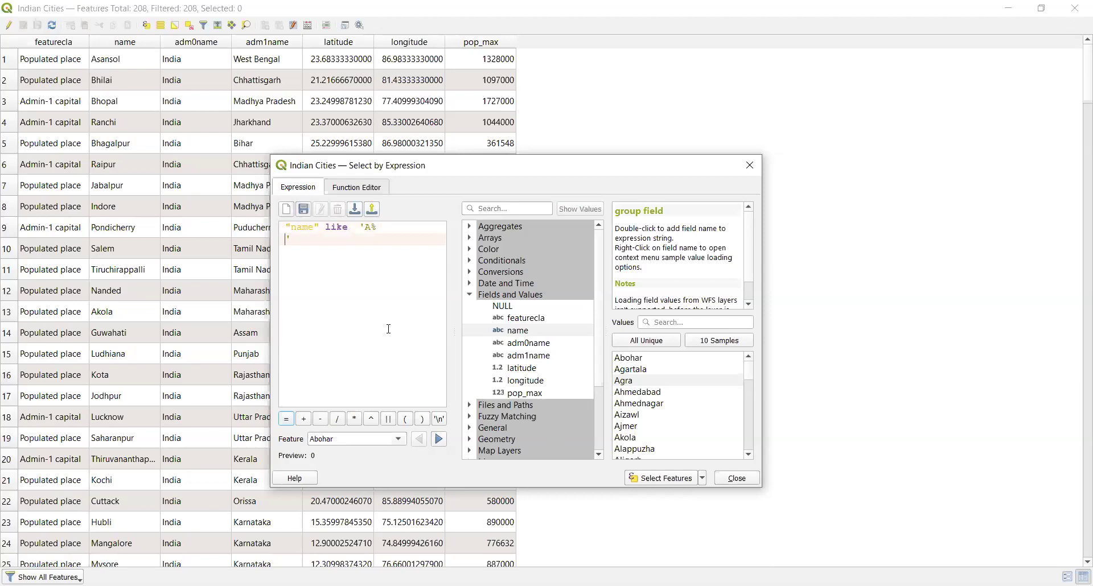
{"action": "key", "text": "BackSpace"}
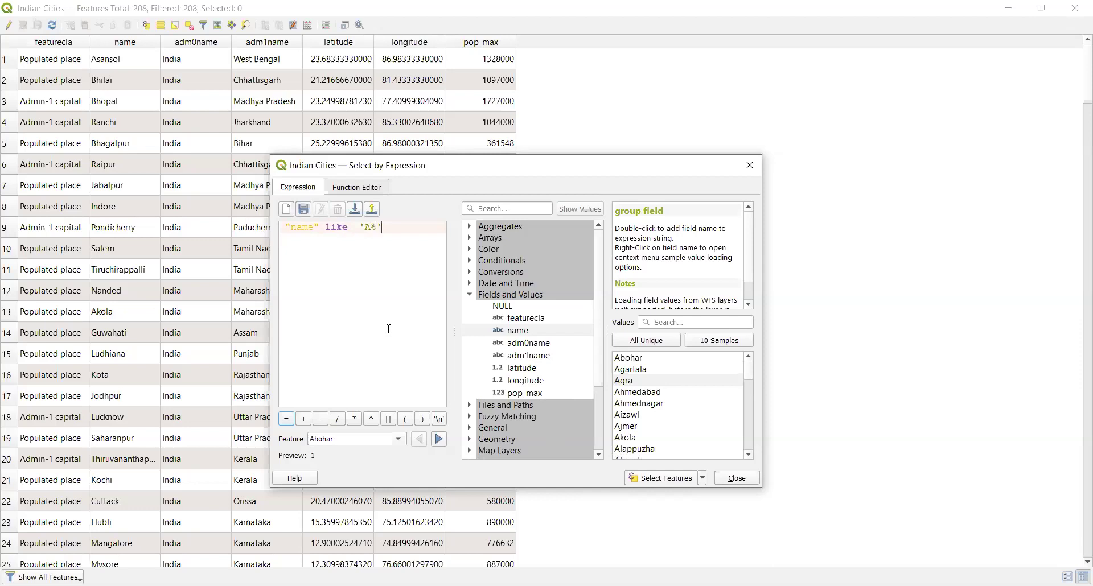
{"action": "key", "text": "Return"}
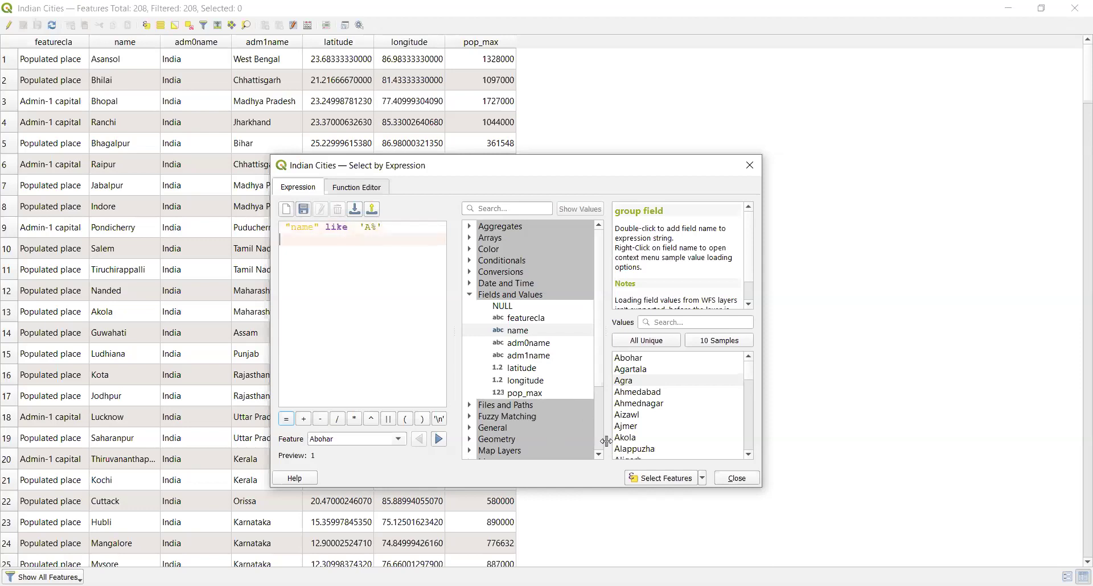
{"action": "left_click", "coordinate": [652, 483]}
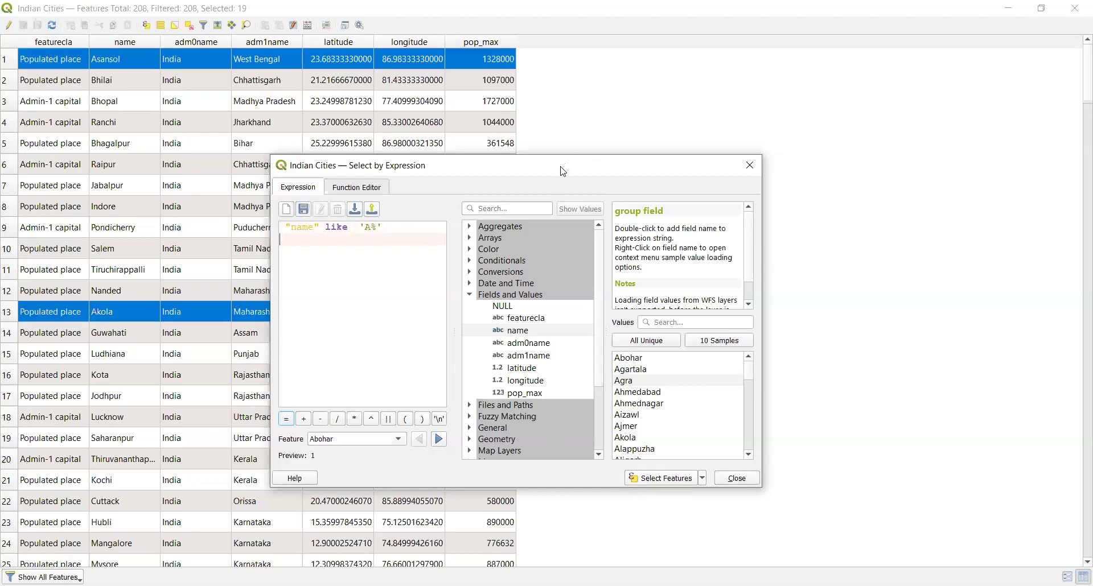
Filter the Indian Cities attribute table to show only the selected features
{"action": "left_click_drag", "start_coordinate": [563, 171], "coordinate": [820, 102]}
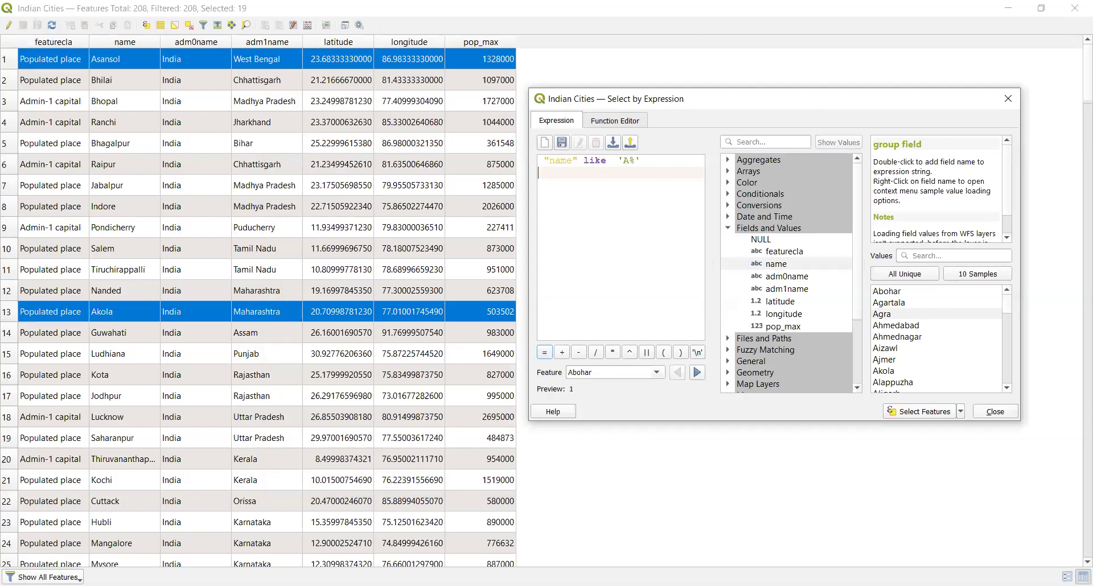
{"action": "left_click", "coordinate": [45, 577]}
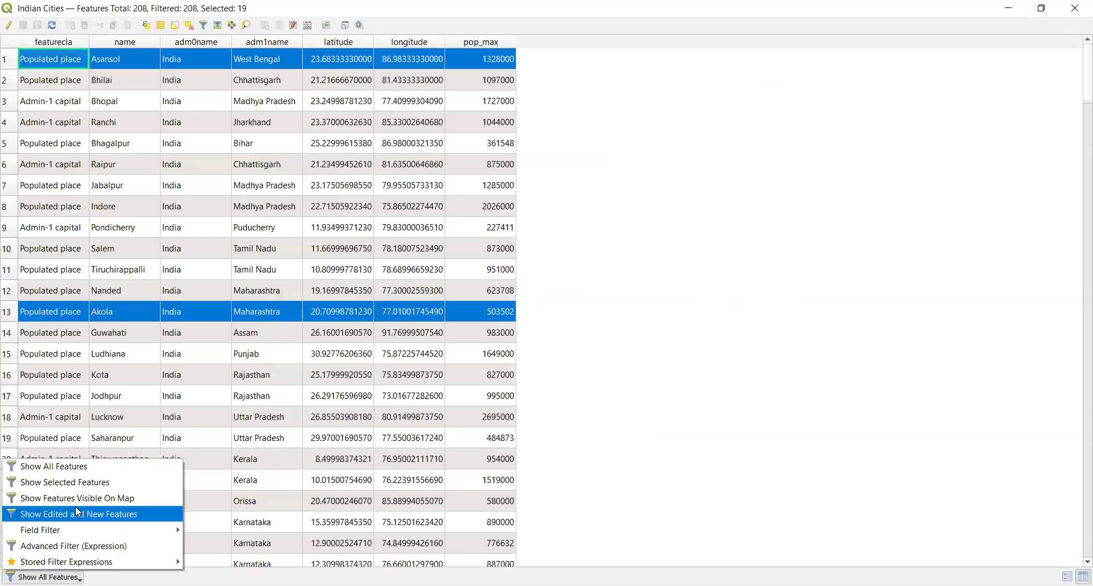
{"action": "left_click", "coordinate": [71, 488]}
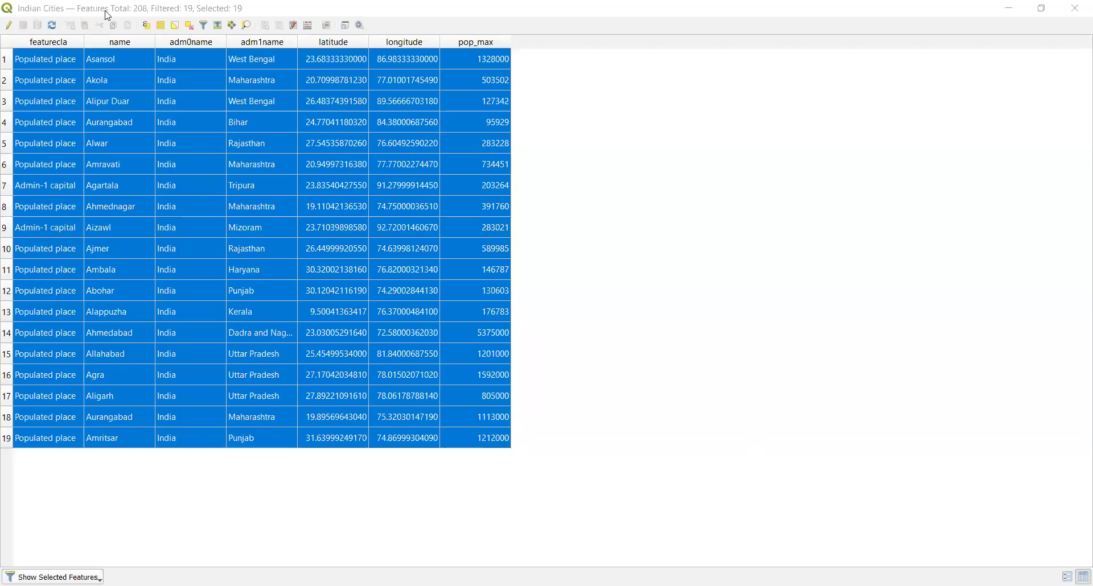
Show all features in the Indian Cities attribute table and clear the selection
{"action": "left_click", "coordinate": [147, 25]}
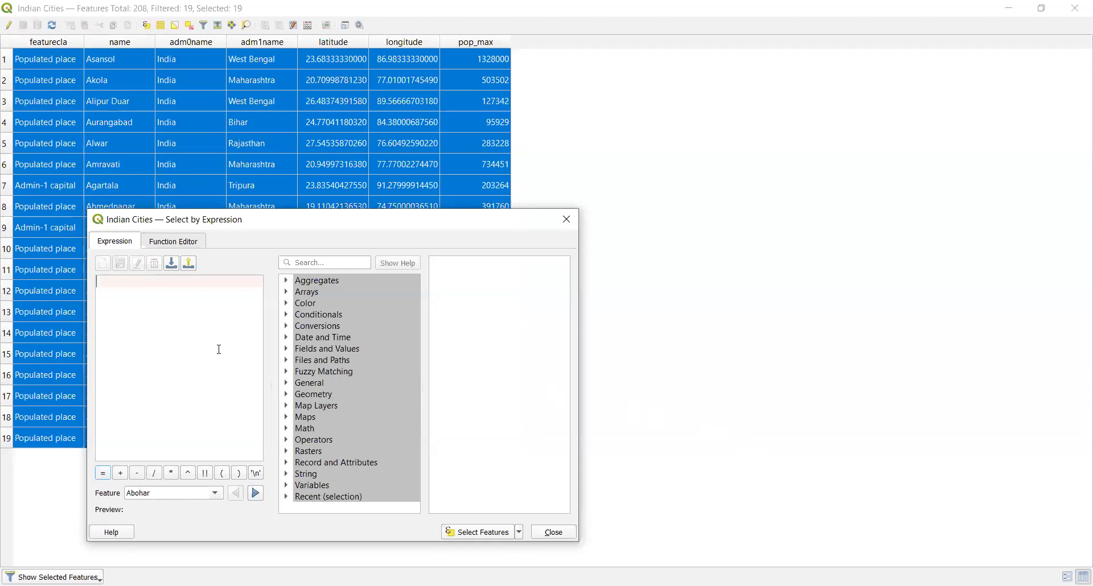
{"action": "left_click", "coordinate": [565, 220]}
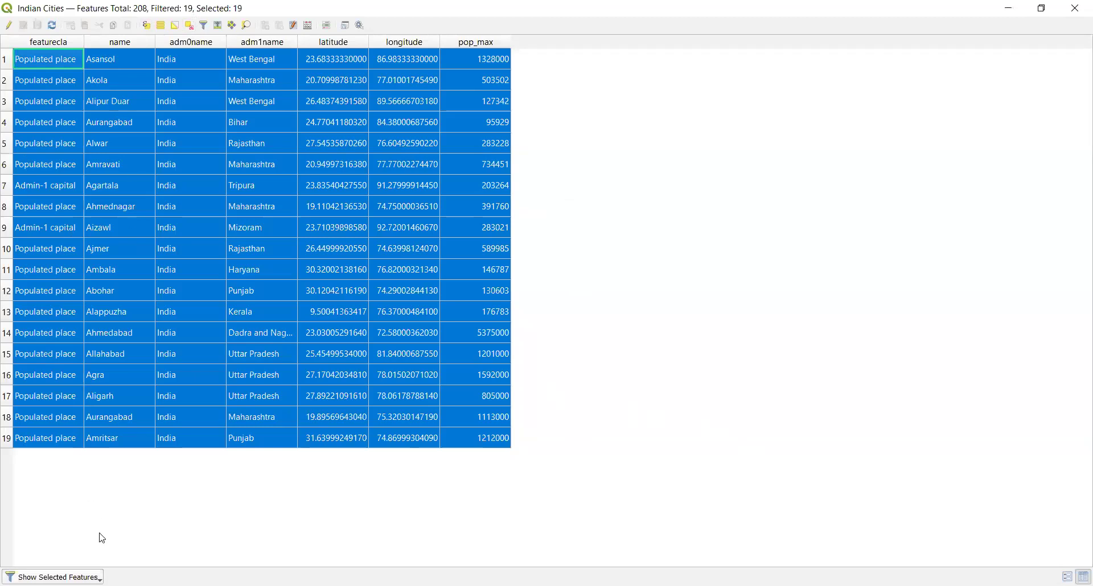
{"action": "left_click", "coordinate": [54, 577]}
{"action": "left_click", "coordinate": [71, 464]}
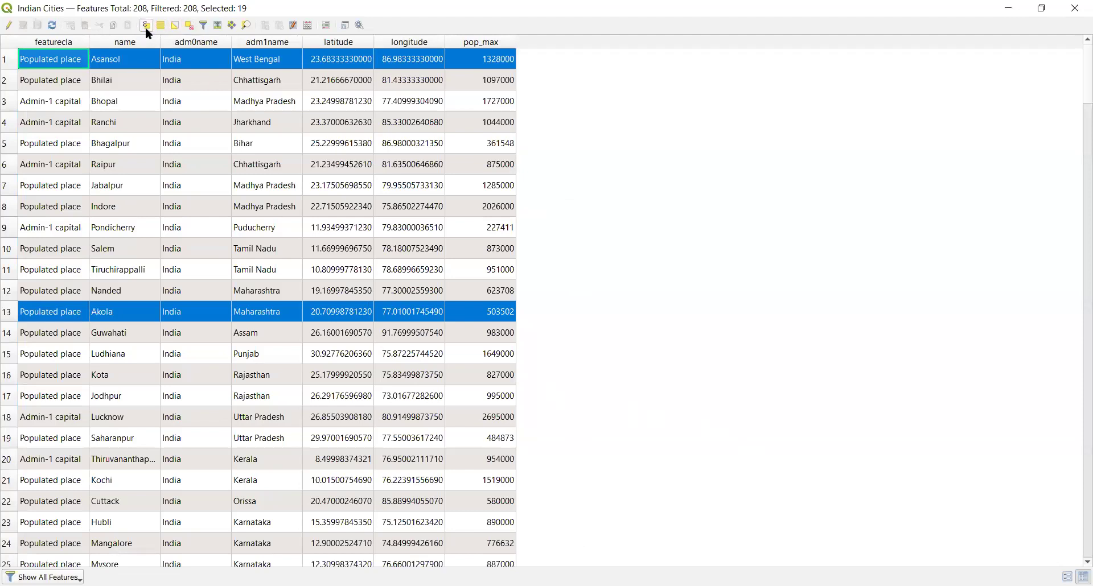
{"action": "left_click", "coordinate": [191, 27]}
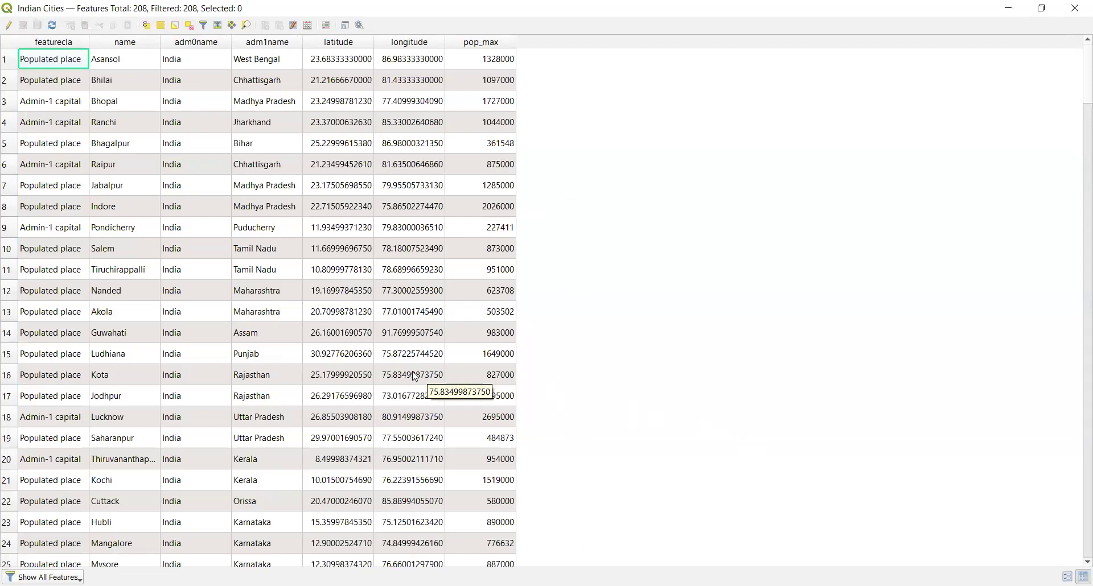
Start a Select by Expression on Indian Cities, enter "adm1name" = as the expression, and list all unique values of that field
{"action": "left_click", "coordinate": [146, 27]}
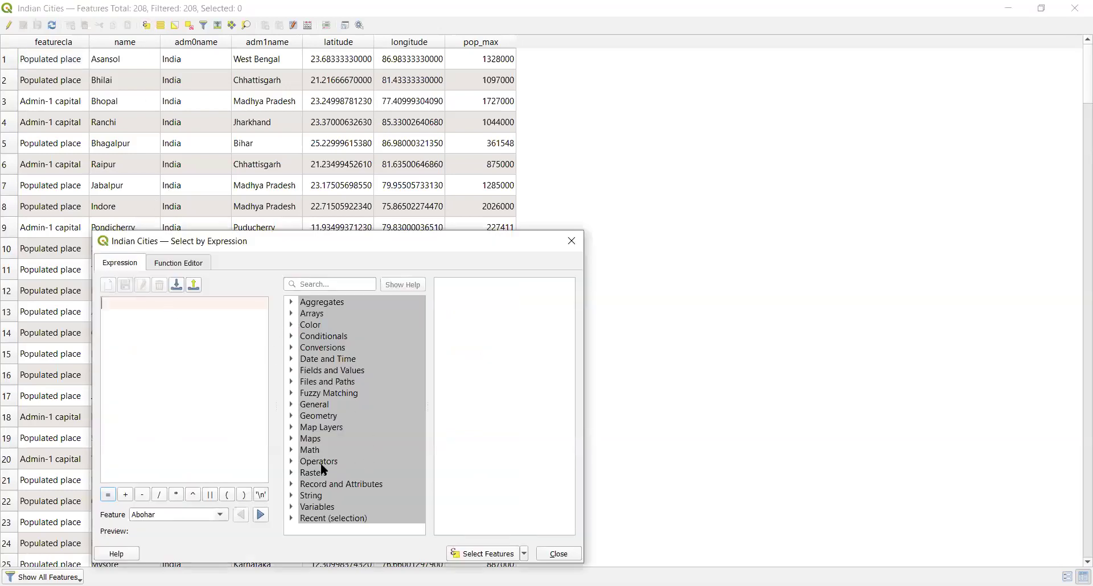
{"action": "left_click", "coordinate": [291, 370]}
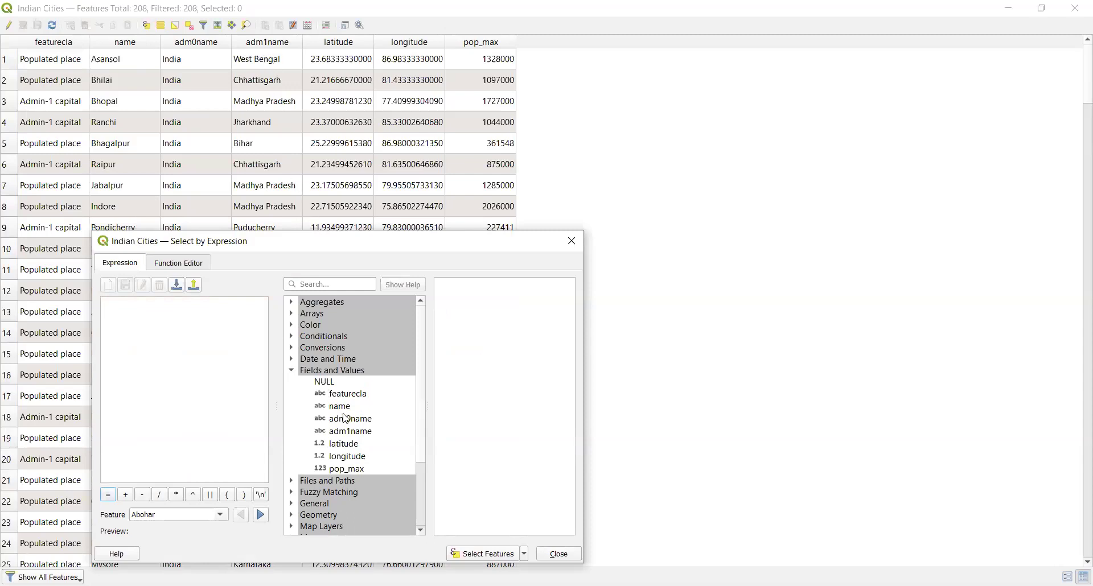
{"action": "double_click", "coordinate": [348, 432]}
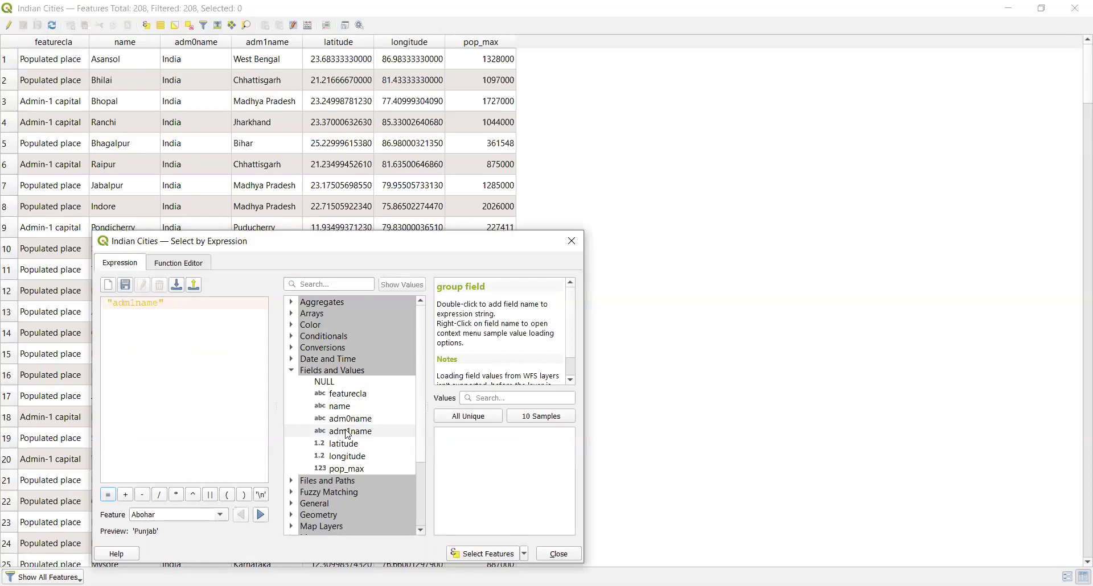
{"action": "type", "text": "="}
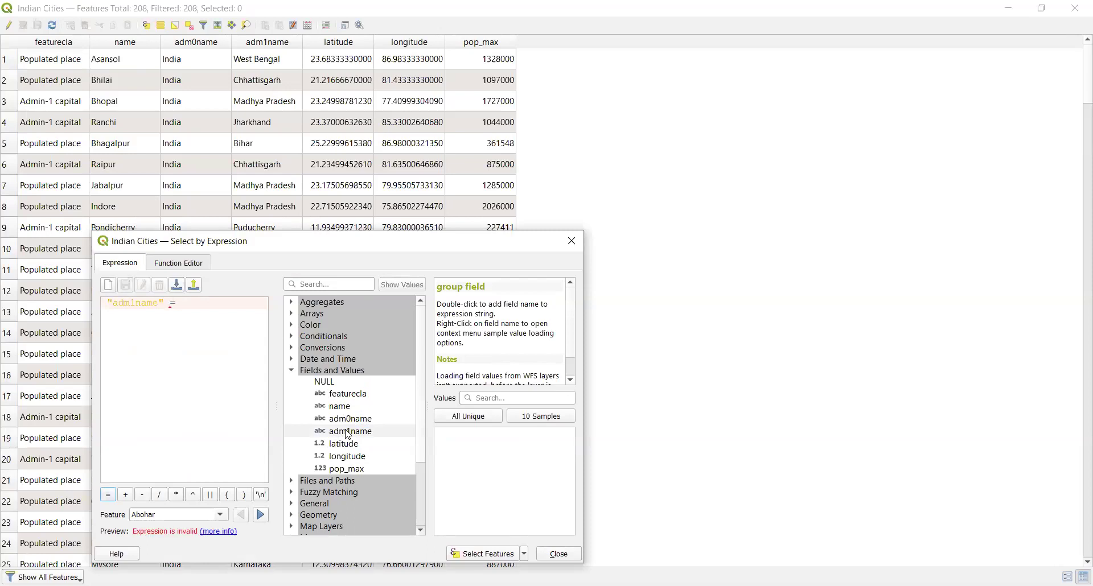
{"action": "left_click", "coordinate": [471, 418]}
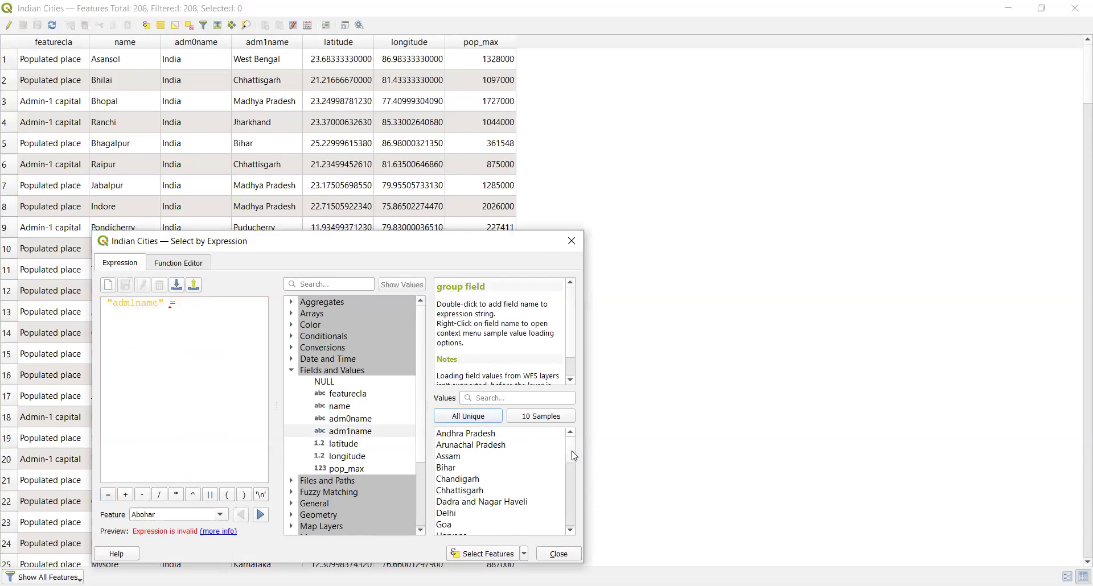
Complete the expression as "adm1name" = 'Chhattisgarh' and select the matching cities
{"action": "left_click", "coordinate": [458, 491]}
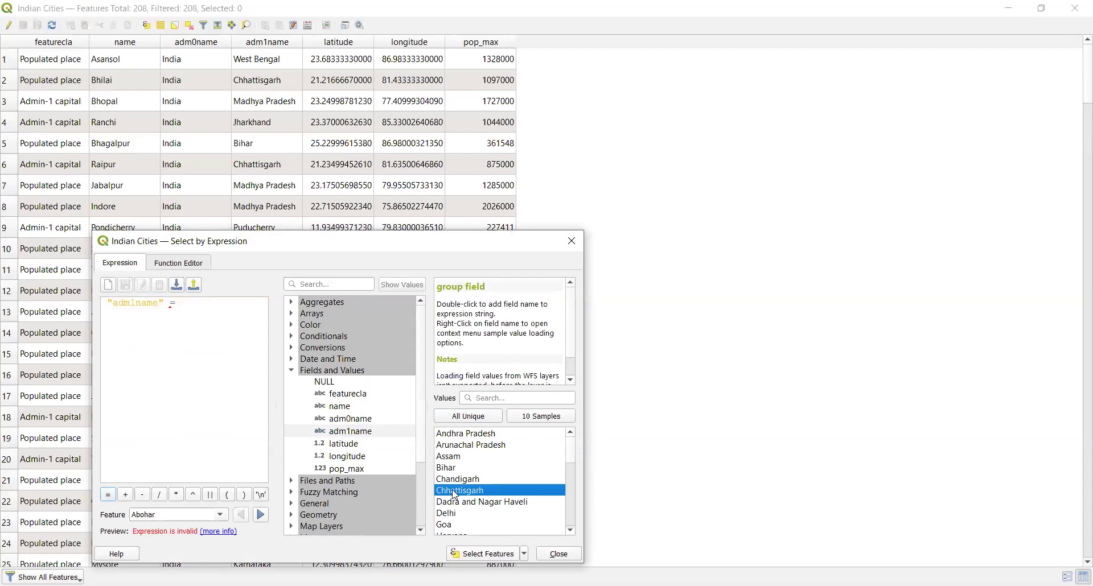
{"action": "double_click", "coordinate": [455, 492]}
{"action": "left_click", "coordinate": [455, 491]}
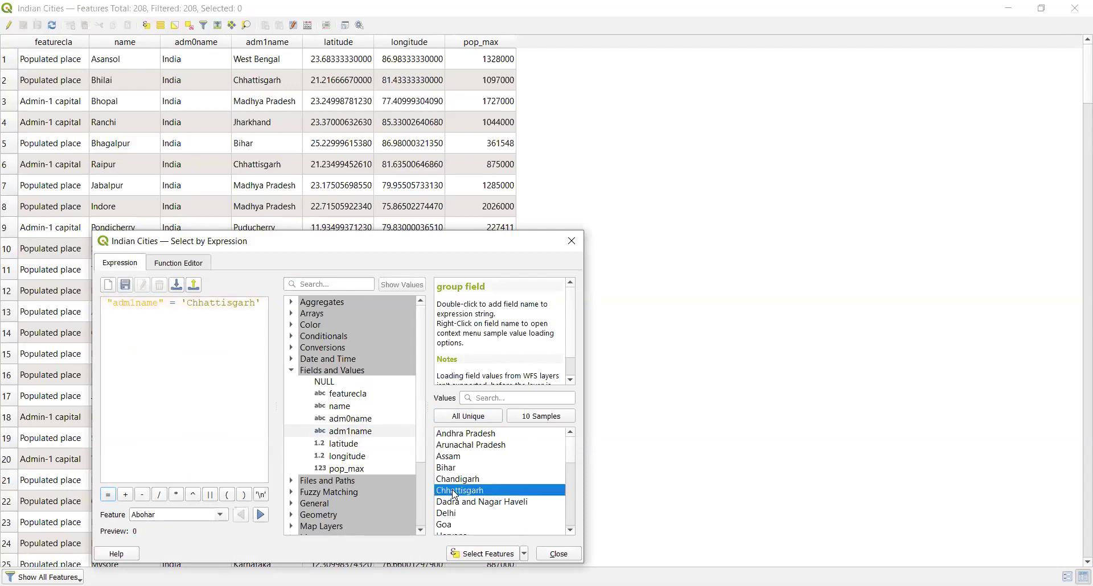
{"action": "type", "text": "="}
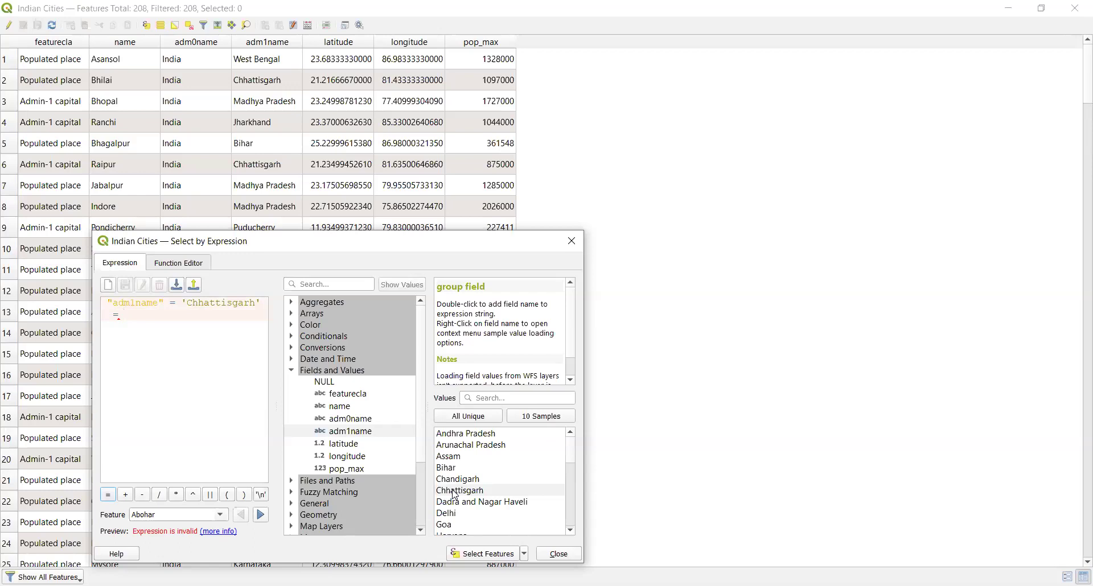
{"action": "key", "text": "BackSpace"}
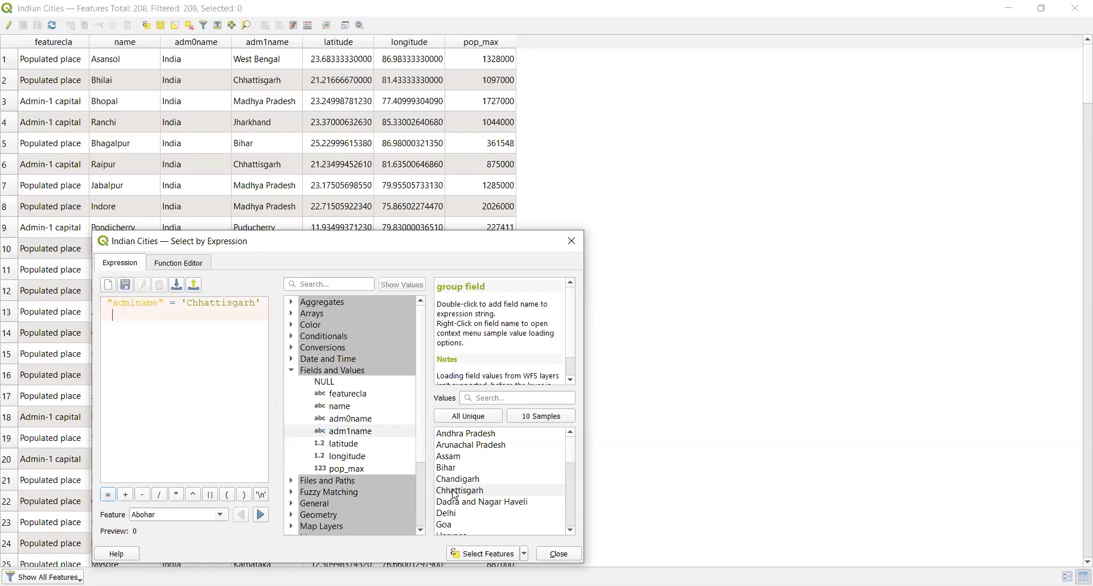
{"action": "key", "text": "Return"}
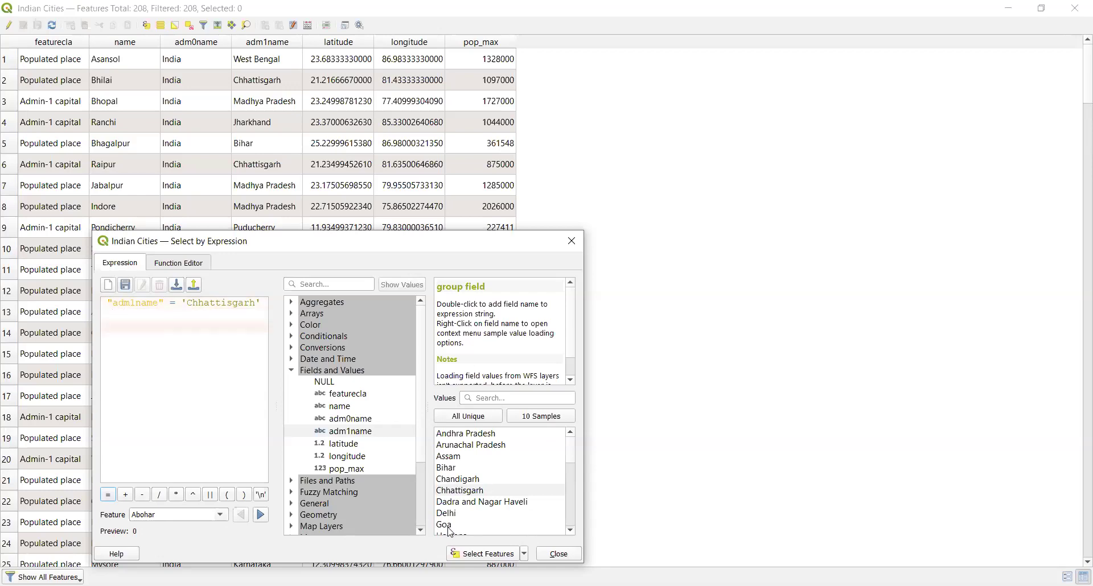
{"action": "left_click", "coordinate": [475, 554]}
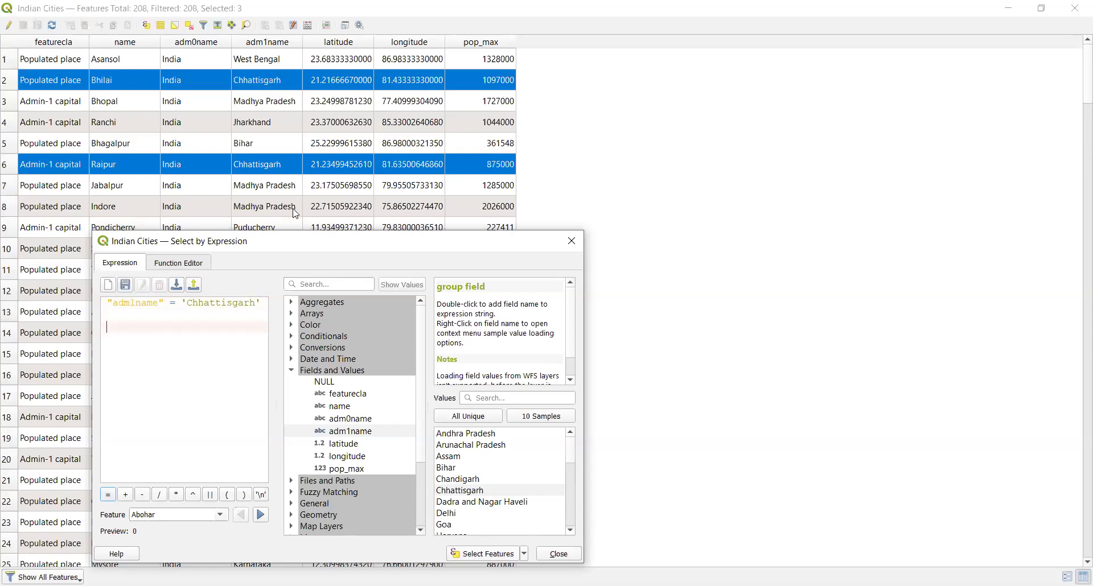
Close the expression dialog and show only the selected Chhattisgarh cities in the attribute table
{"action": "left_click_drag", "start_coordinate": [301, 249], "coordinate": [590, 199]}
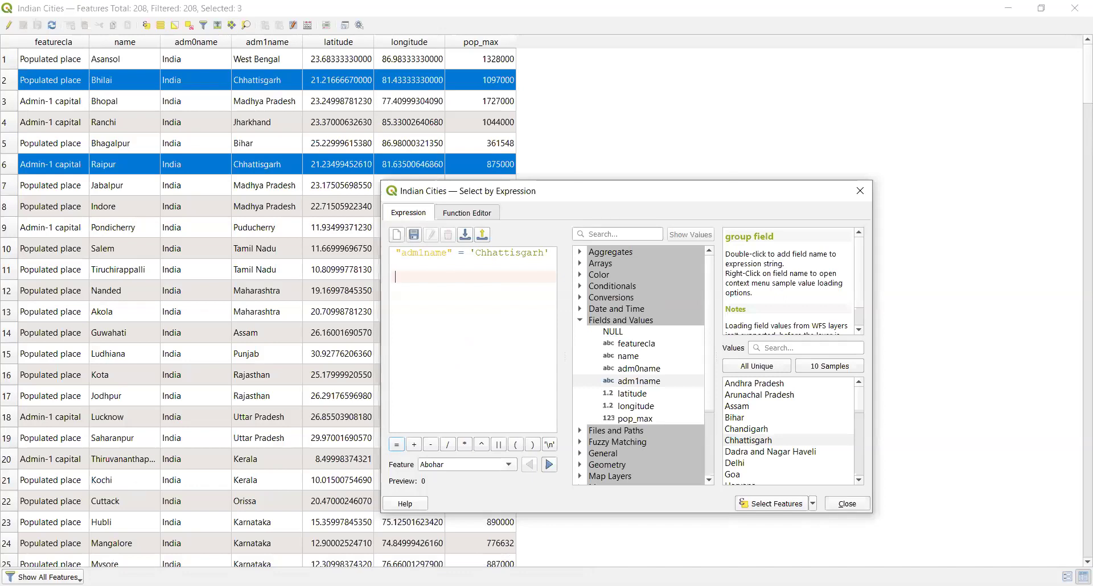
{"action": "key", "text": "Escape"}
{"action": "left_click", "coordinate": [44, 577]}
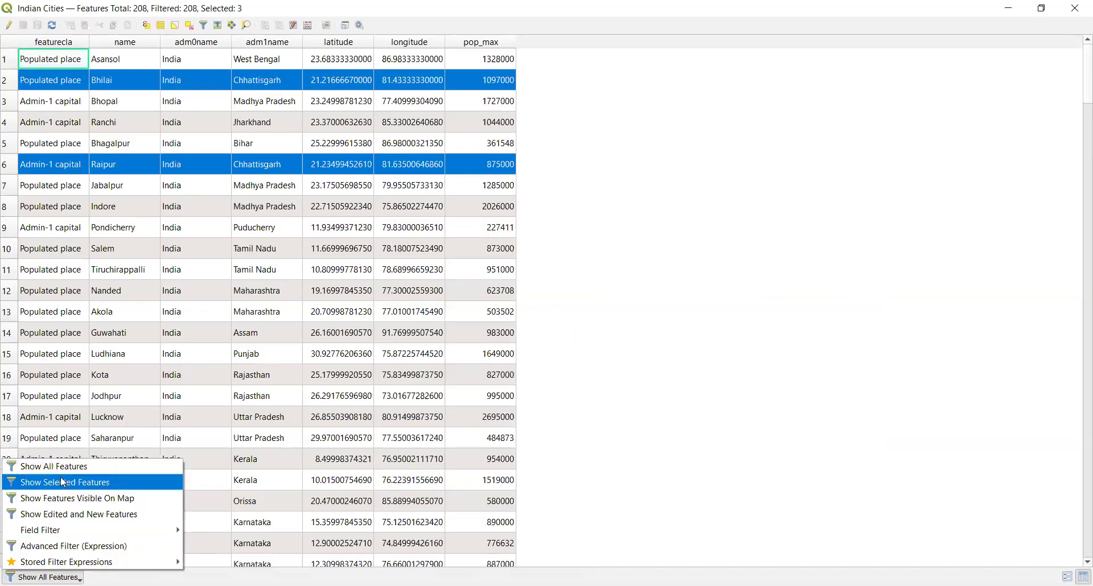
{"action": "left_click", "coordinate": [63, 482]}
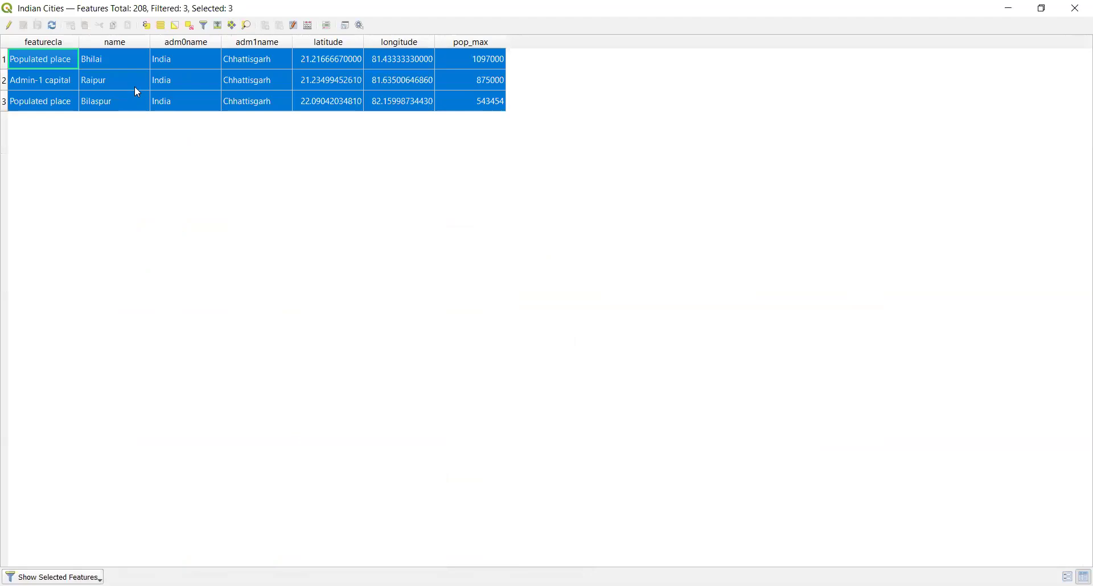
{"action": "left_click", "coordinate": [134, 108]}
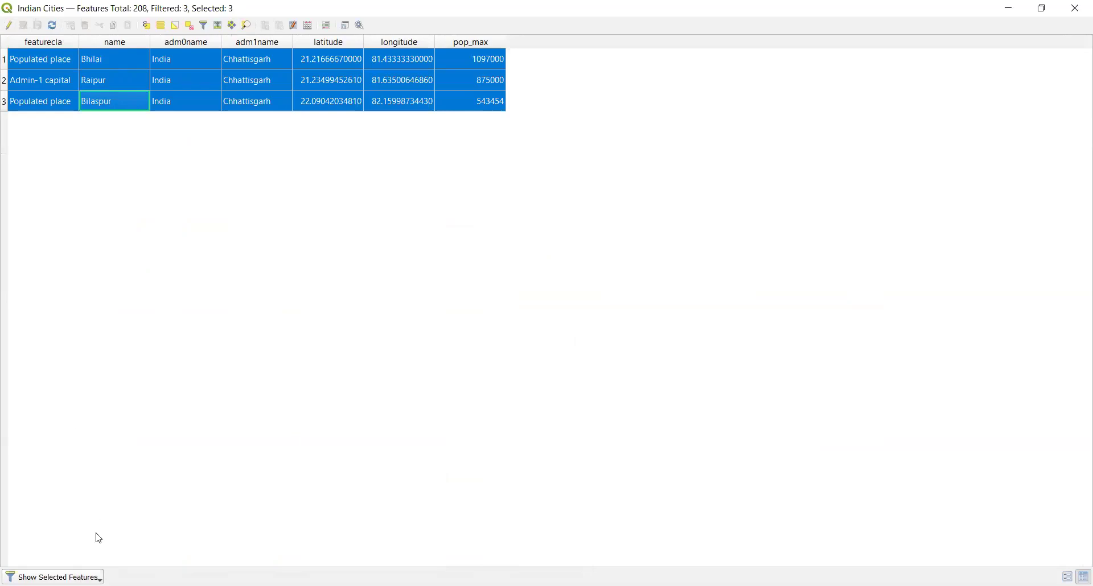
Return the Indian Cities attribute table to showing all features and deselect the Chhattisgarh cities
{"action": "left_click", "coordinate": [52, 577]}
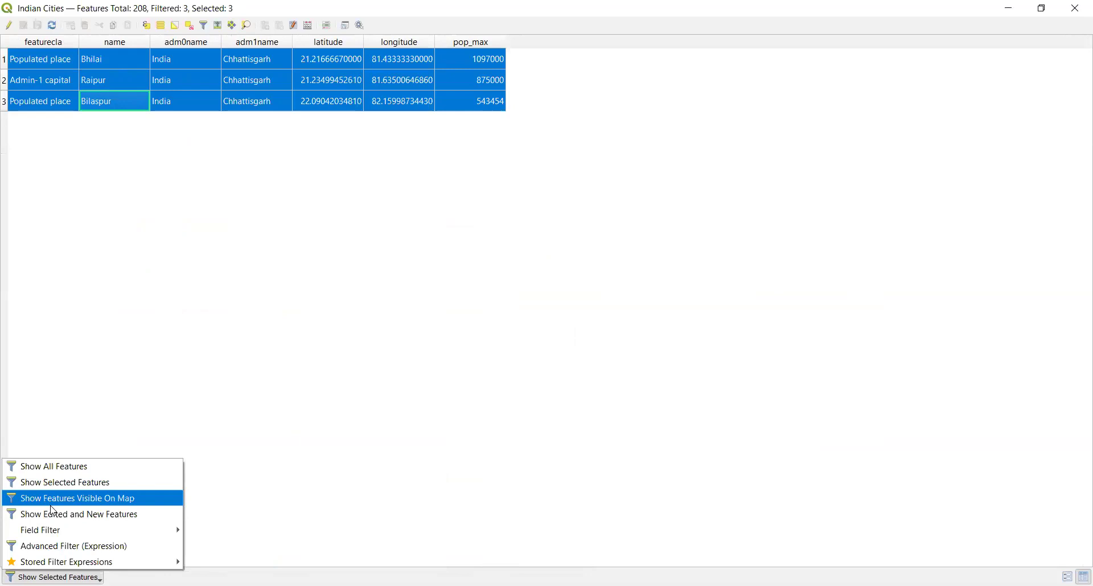
{"action": "left_click", "coordinate": [49, 467]}
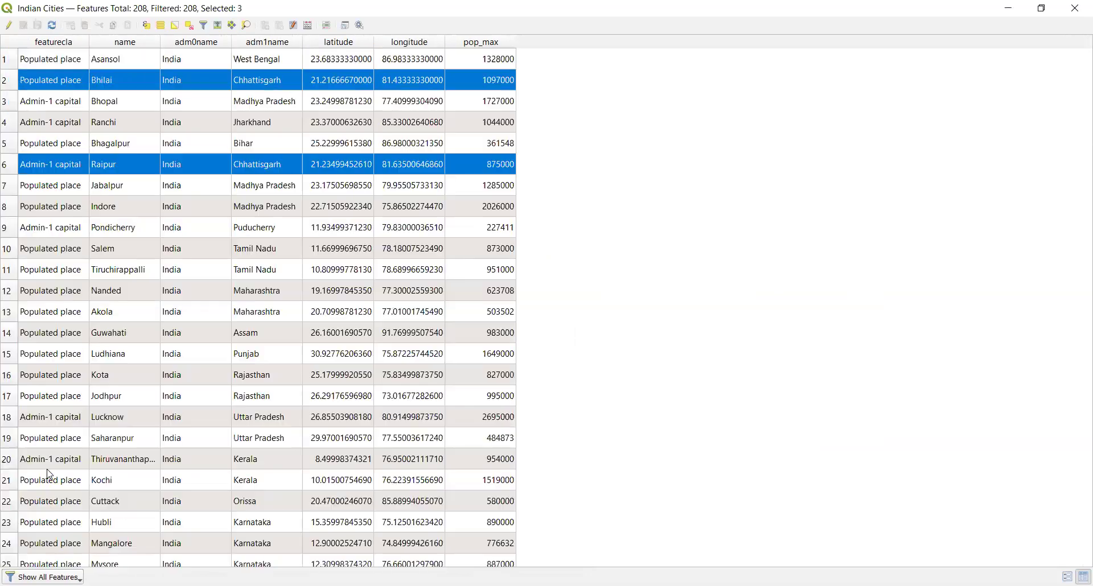
{"action": "left_click", "coordinate": [189, 25]}
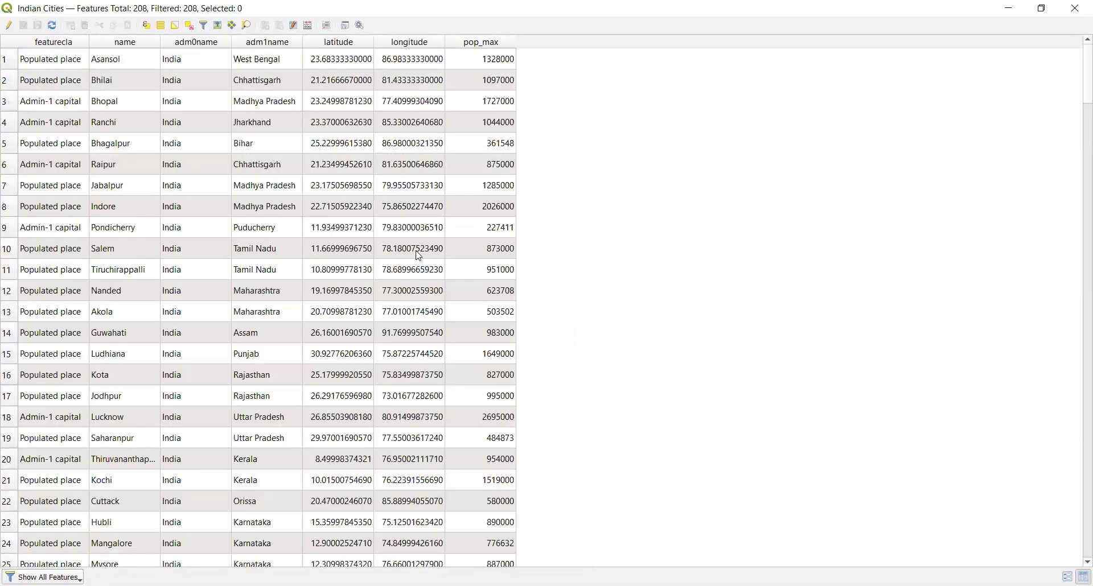
Start a new Select by Expression on Indian Cities with the condition "latitude" >15
{"action": "left_click", "coordinate": [147, 25]}
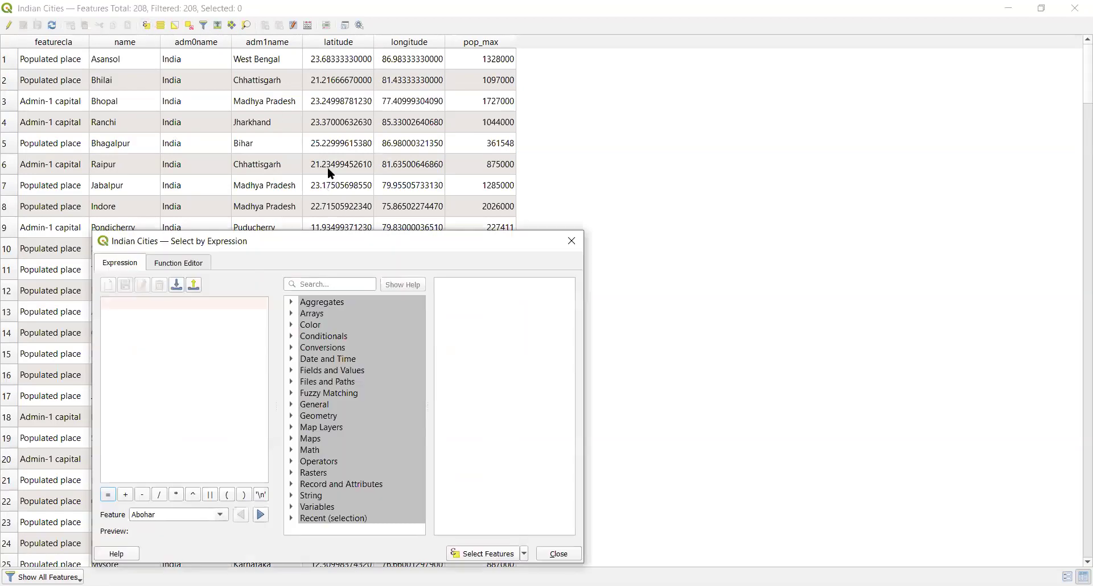
{"action": "left_click", "coordinate": [291, 371]}
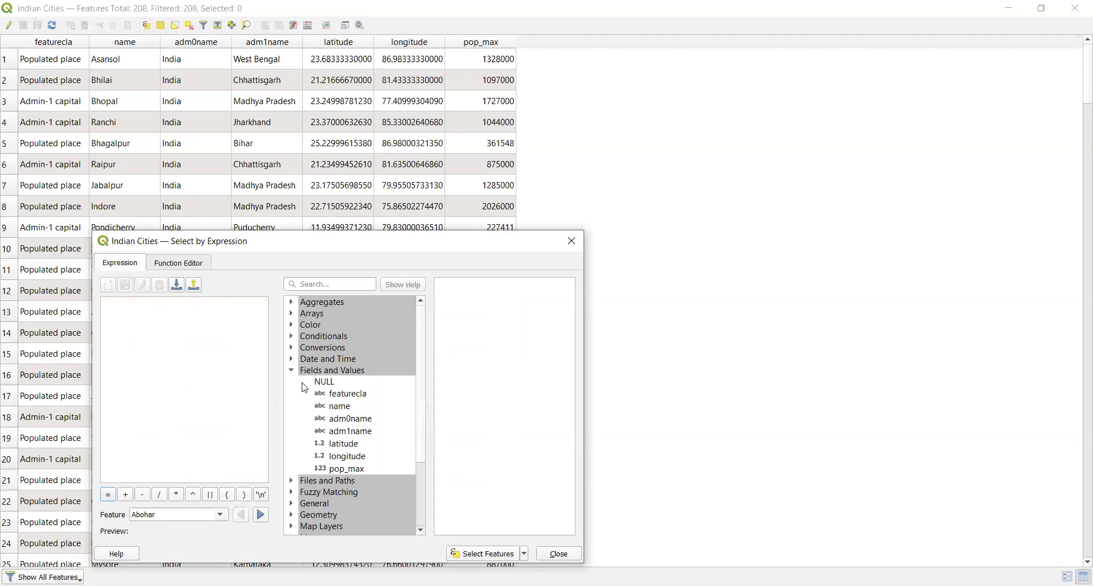
{"action": "double_click", "coordinate": [340, 445]}
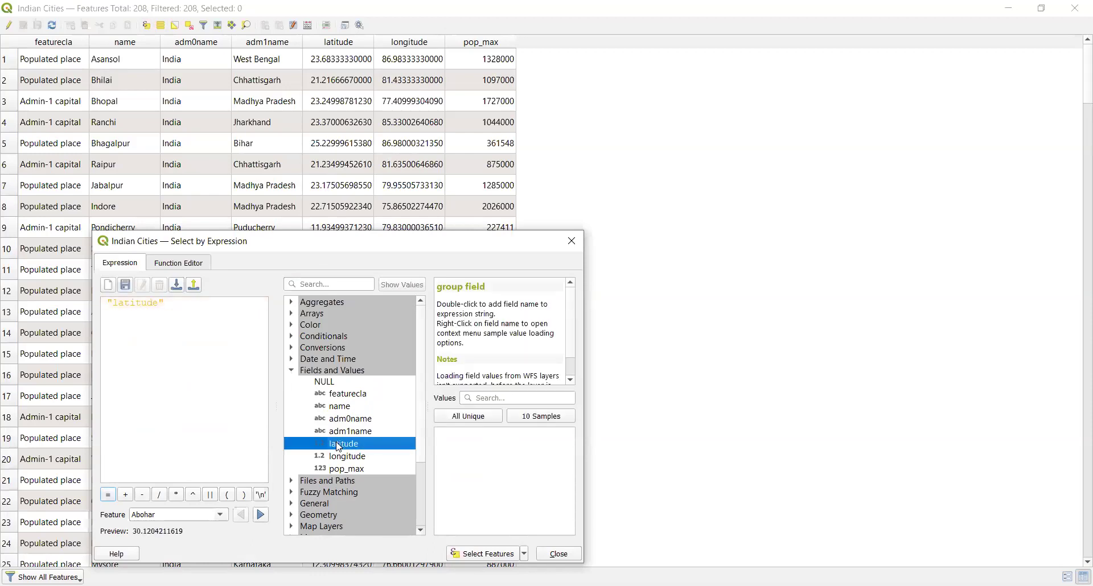
{"action": "left_click", "coordinate": [175, 304]}
{"action": "type", "text": ">"}
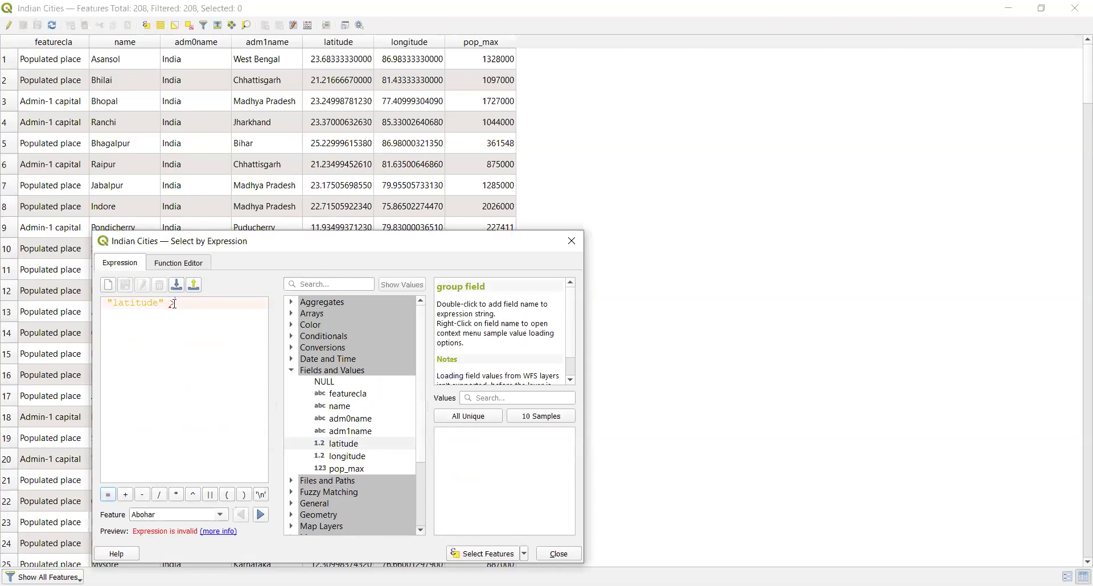
{"action": "type", "text": "15"}
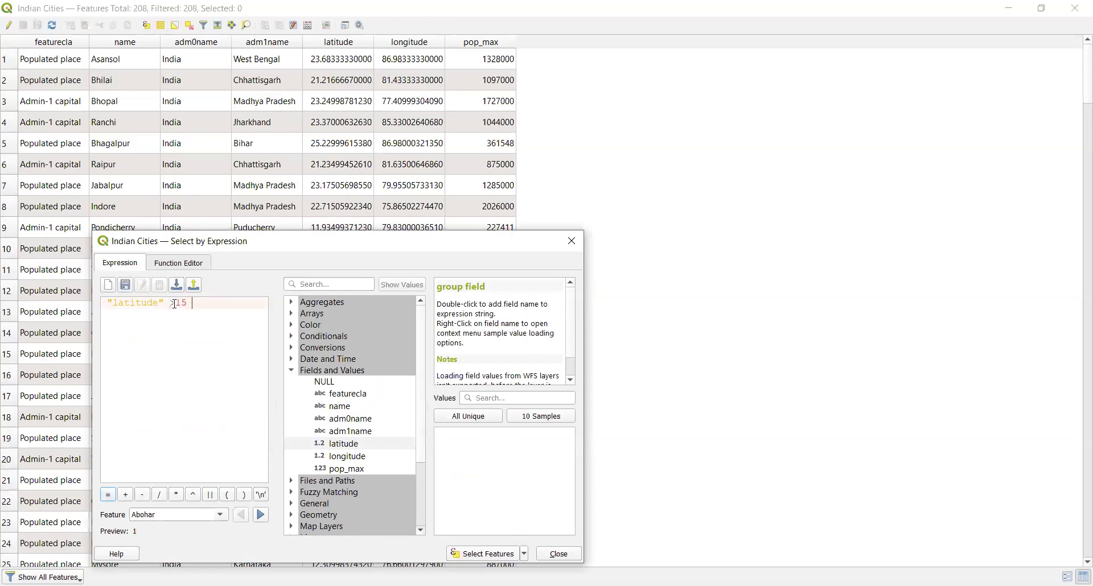
Add the condition And "longitude" >80 to the expression and select the matching cities
{"action": "type", "text": " And"}
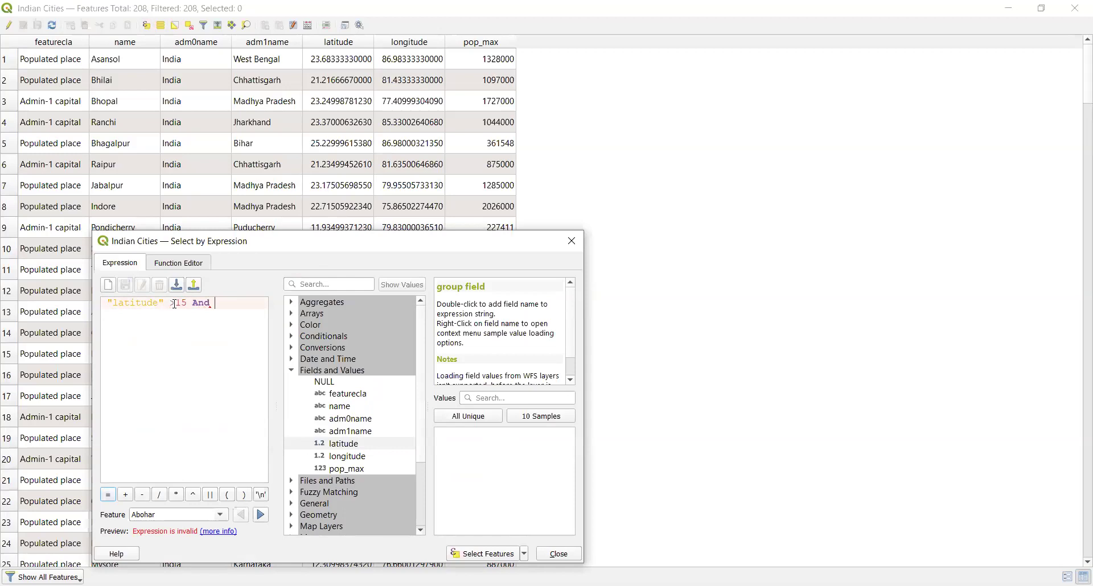
{"action": "left_click", "coordinate": [353, 456]}
{"action": "double_click", "coordinate": [353, 457]}
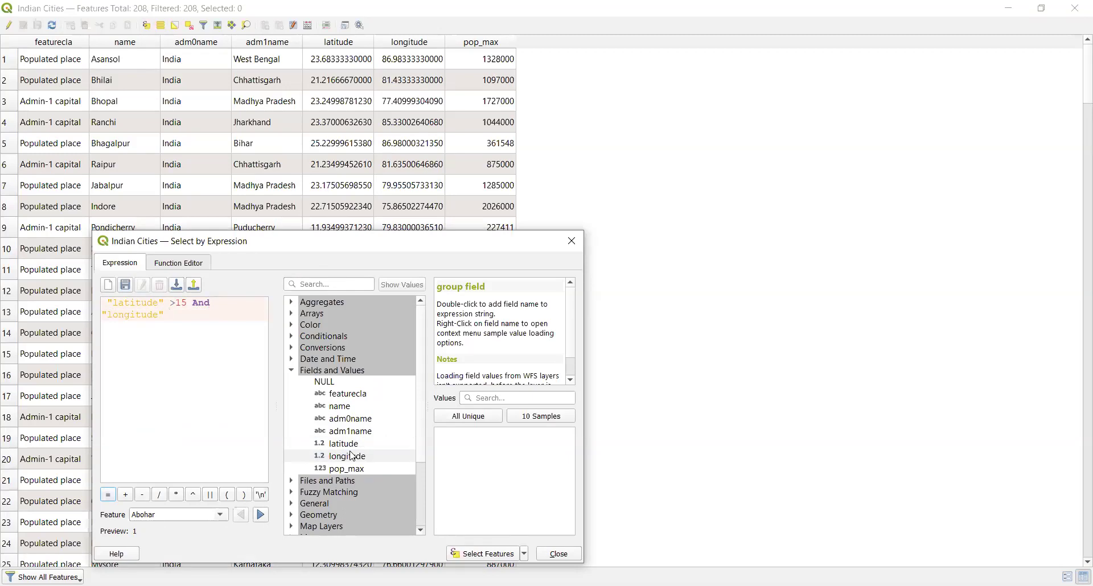
{"action": "type", "text": ">80"}
{"action": "left_click", "coordinate": [481, 554]}
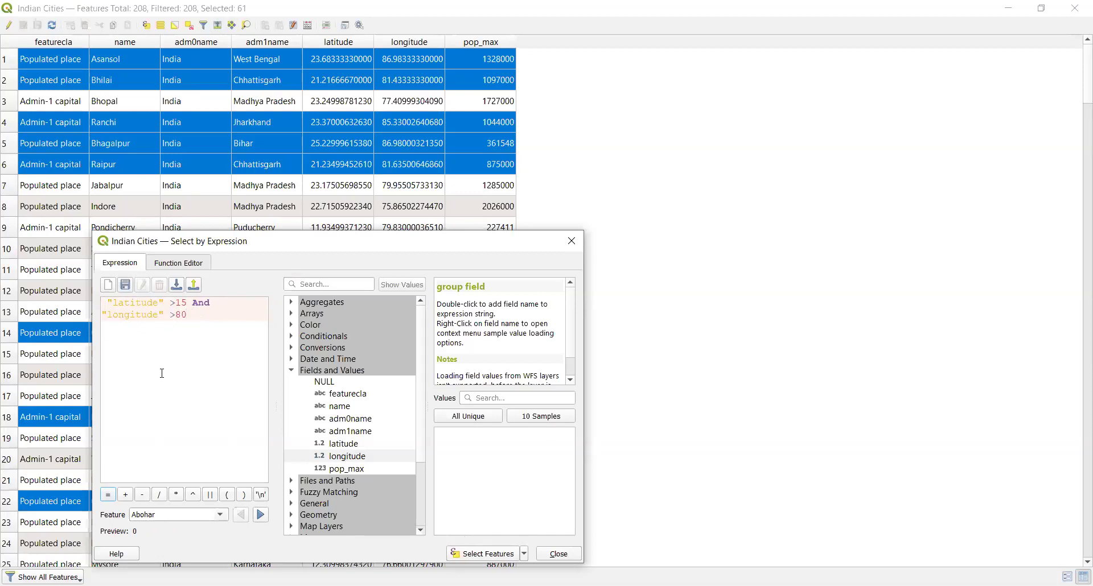
Extend the expression with a third condition, And "pop_max" >1000000
{"action": "type", "text": "And"}
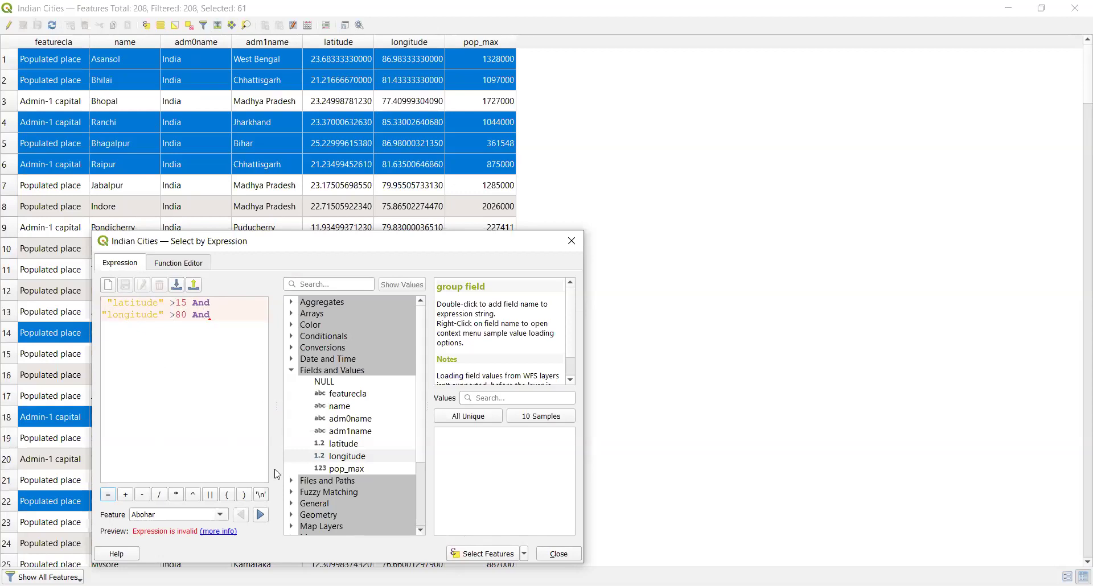
{"action": "double_click", "coordinate": [346, 469]}
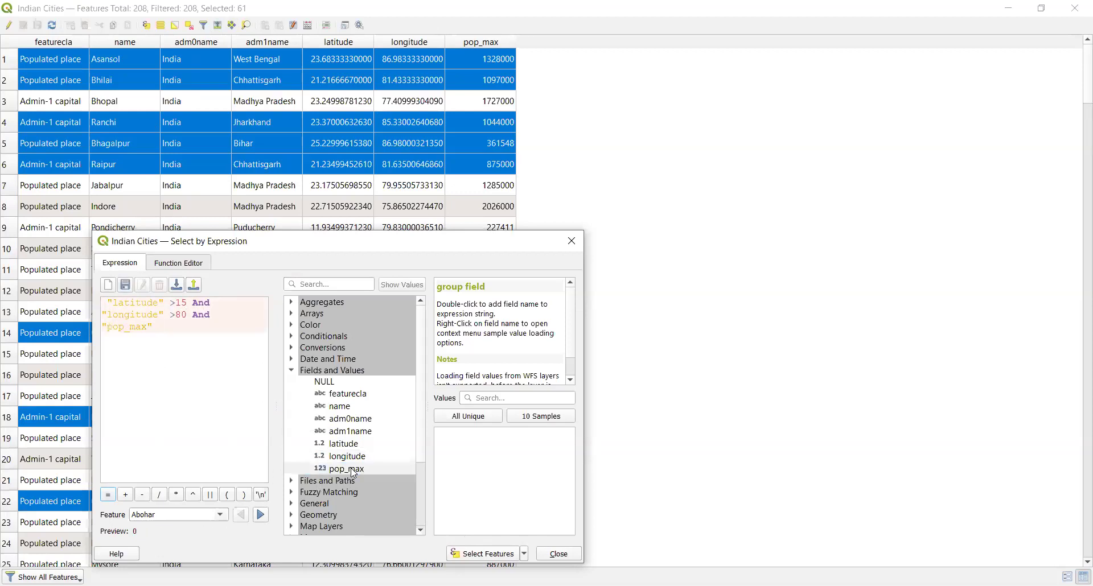
{"action": "type", "text": ">"}
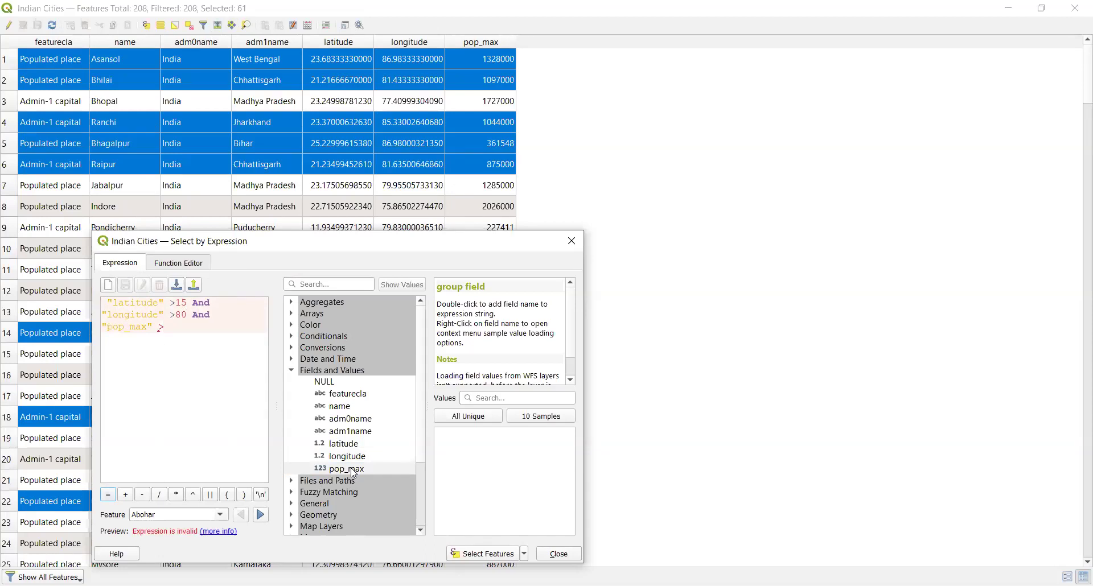
{"action": "type", "text": "1000"}
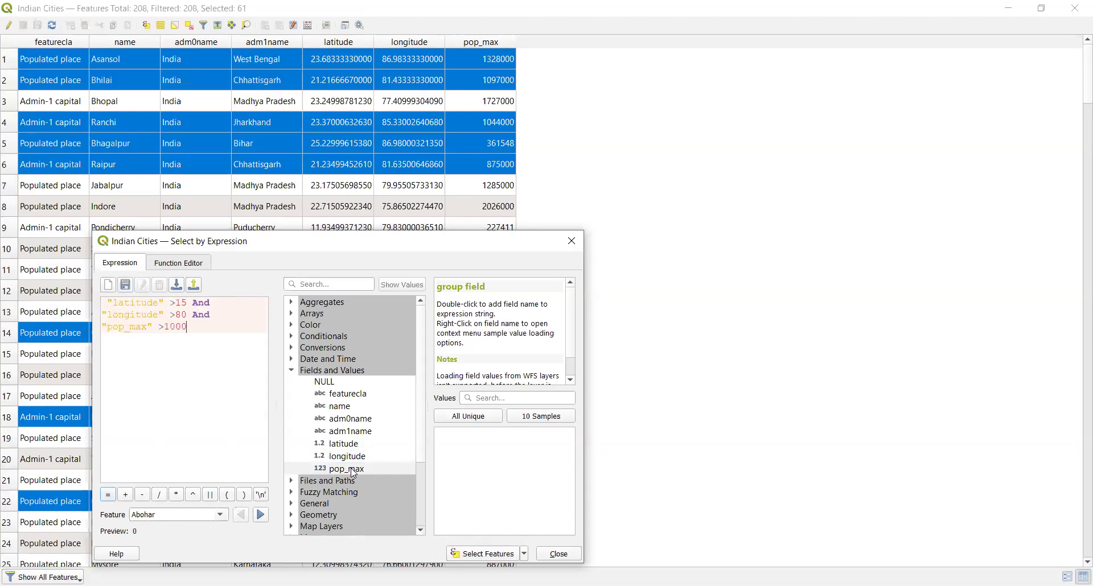
{"action": "type", "text": "000"}
Select the cities matching all three conditions and show only the selected features in the attribute table
{"action": "left_click", "coordinate": [481, 555]}
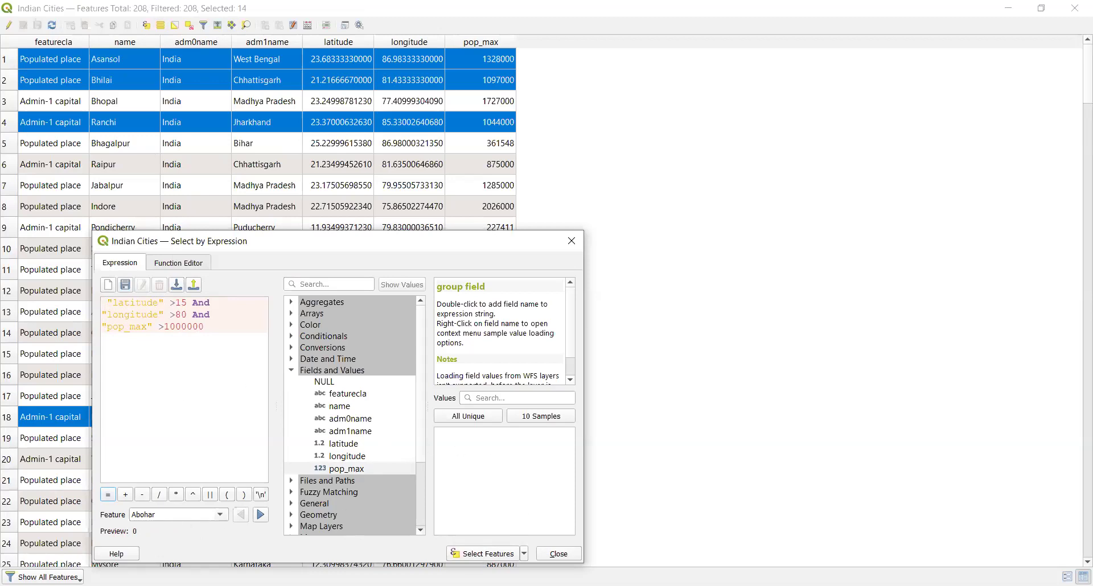
{"action": "left_click", "coordinate": [42, 577]}
{"action": "left_click", "coordinate": [61, 481]}
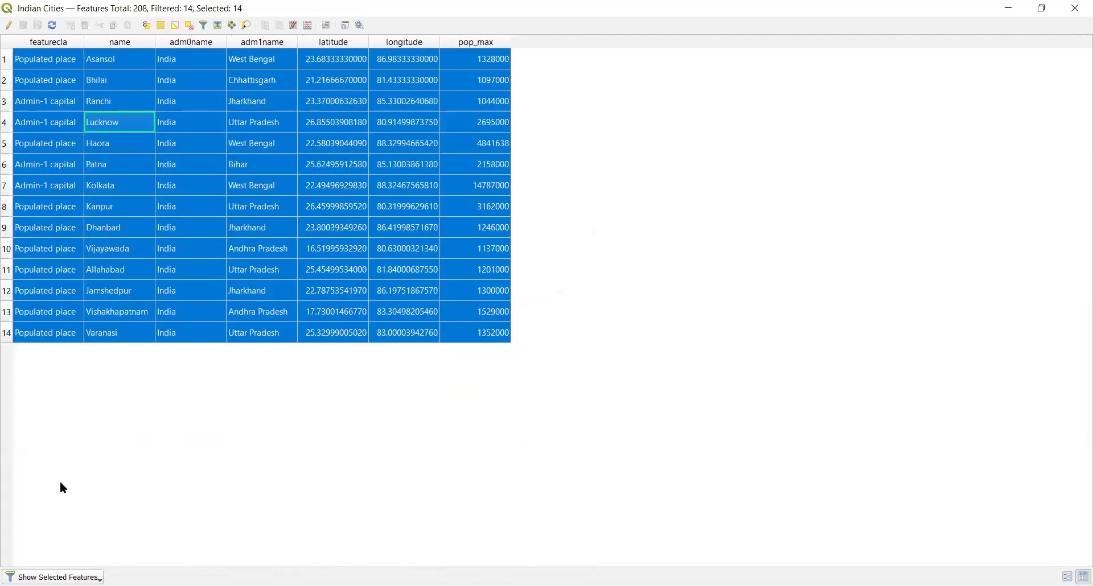
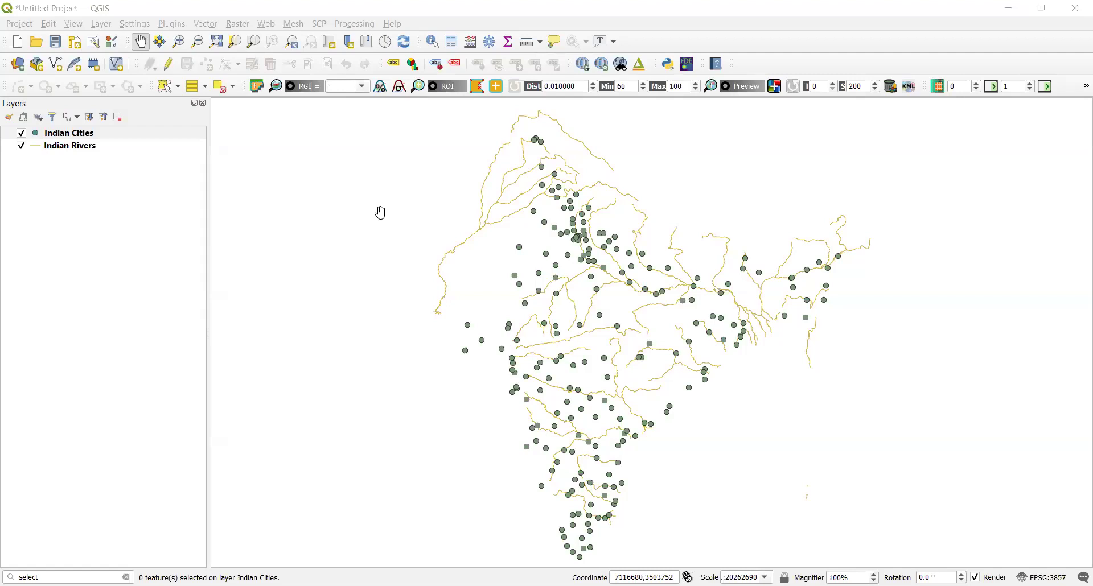
Start the Buffer geoprocessing tool and choose Indian Rivers as its input layer
{"action": "left_click", "coordinate": [211, 29]}
{"action": "mouse_move", "coordinate": [218, 40]}
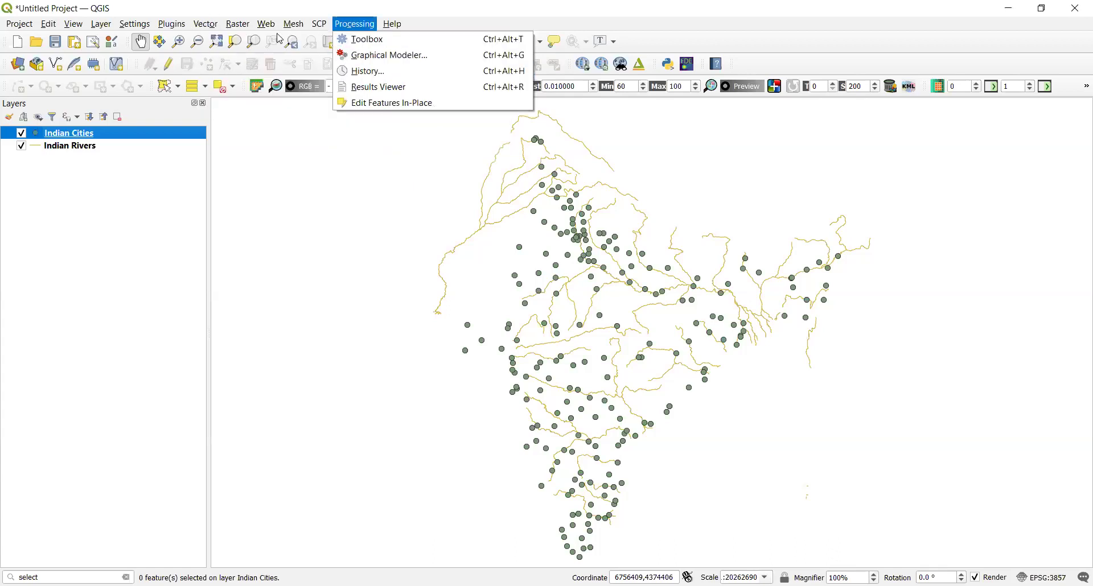
{"action": "left_click", "coordinate": [215, 31]}
{"action": "left_click", "coordinate": [211, 25]}
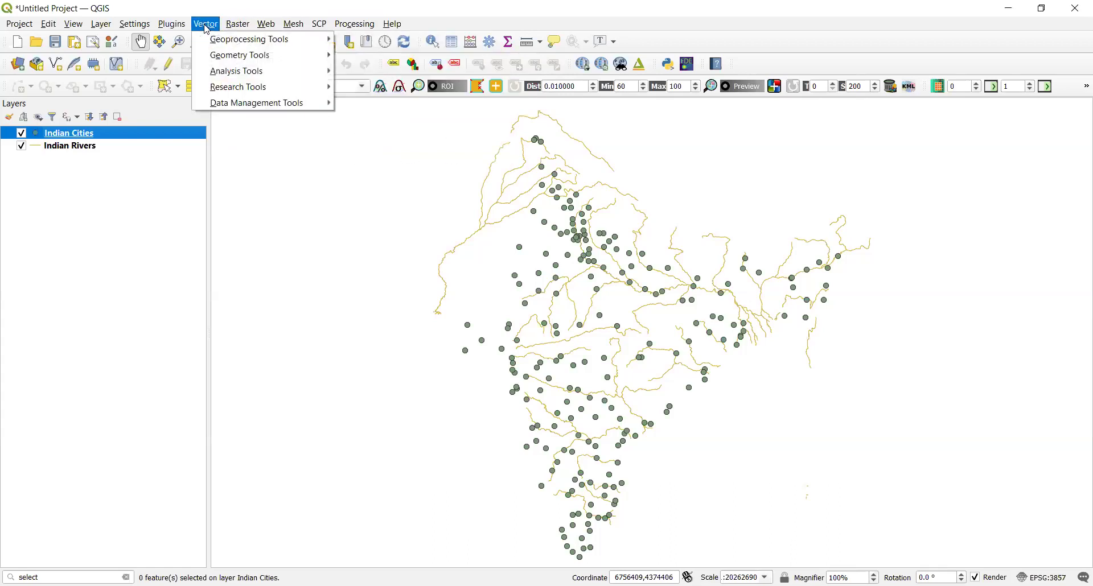
{"action": "mouse_move", "coordinate": [218, 40]}
{"action": "left_click", "coordinate": [265, 29]}
{"action": "left_click", "coordinate": [210, 25]}
{"action": "mouse_move", "coordinate": [263, 43]}
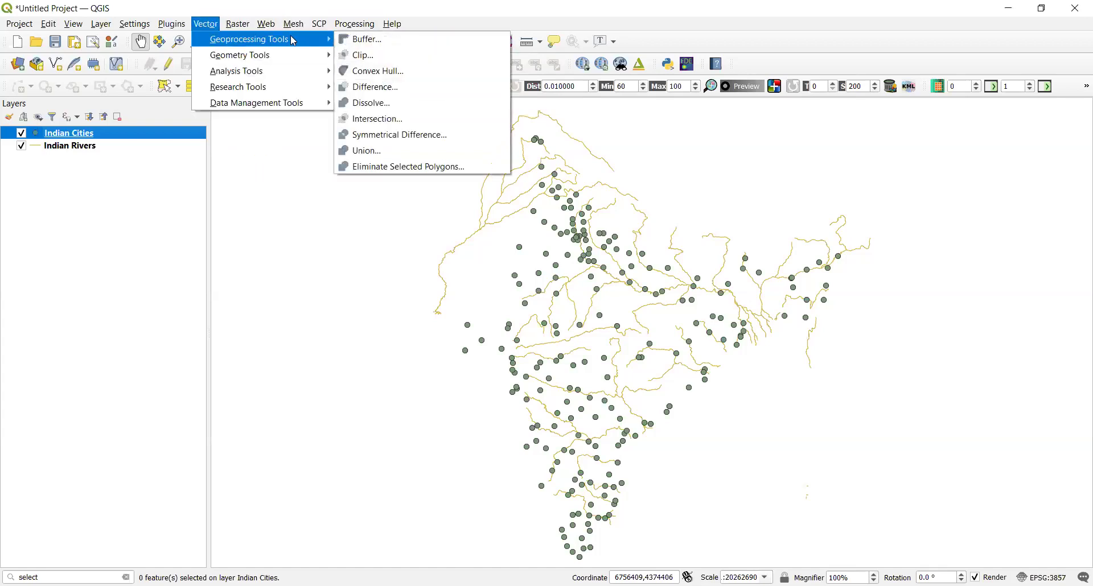
{"action": "left_click", "coordinate": [356, 41]}
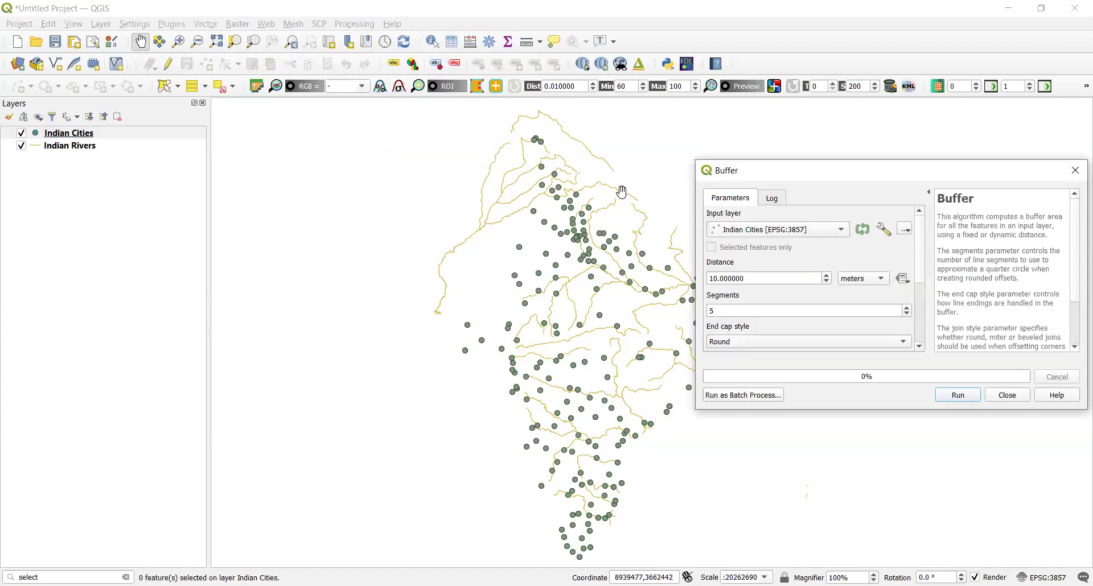
{"action": "left_click", "coordinate": [844, 232]}
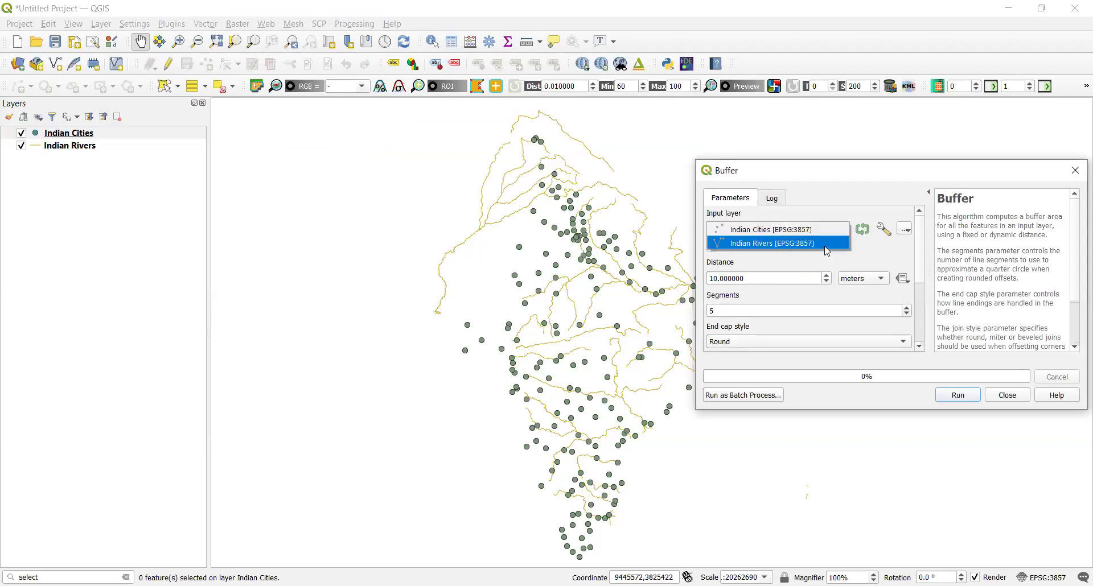
{"action": "left_click", "coordinate": [825, 246]}
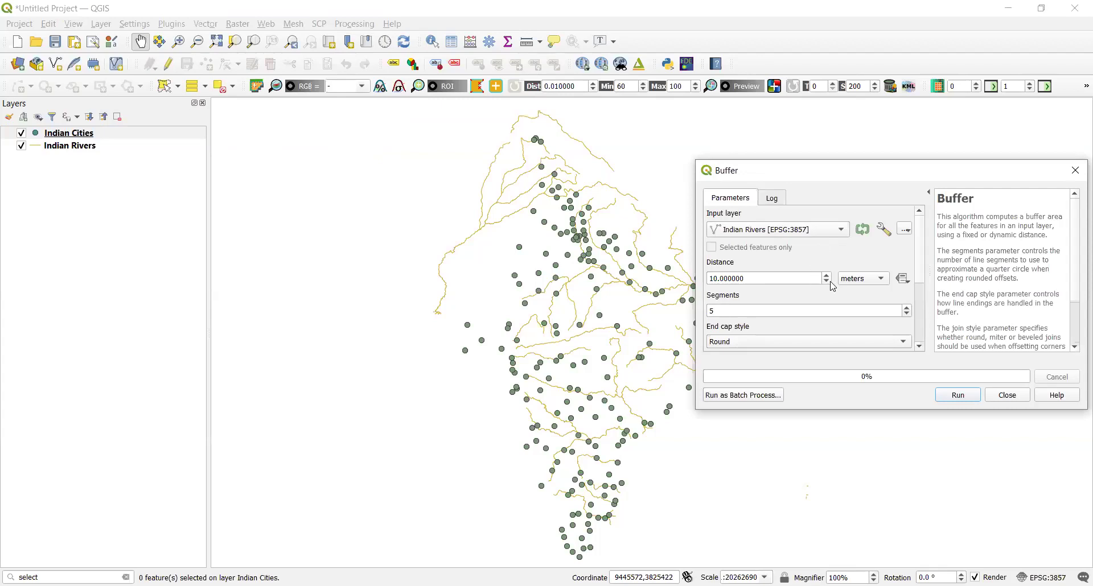
Switch the 10-unit buffer distance from meters to a larger unit and enable Dissolve result
{"action": "left_click", "coordinate": [880, 280]}
{"action": "left_click", "coordinate": [875, 302]}
{"action": "scroll", "coordinate": [920, 278], "scroll_direction": "down", "scroll_amount": 5}
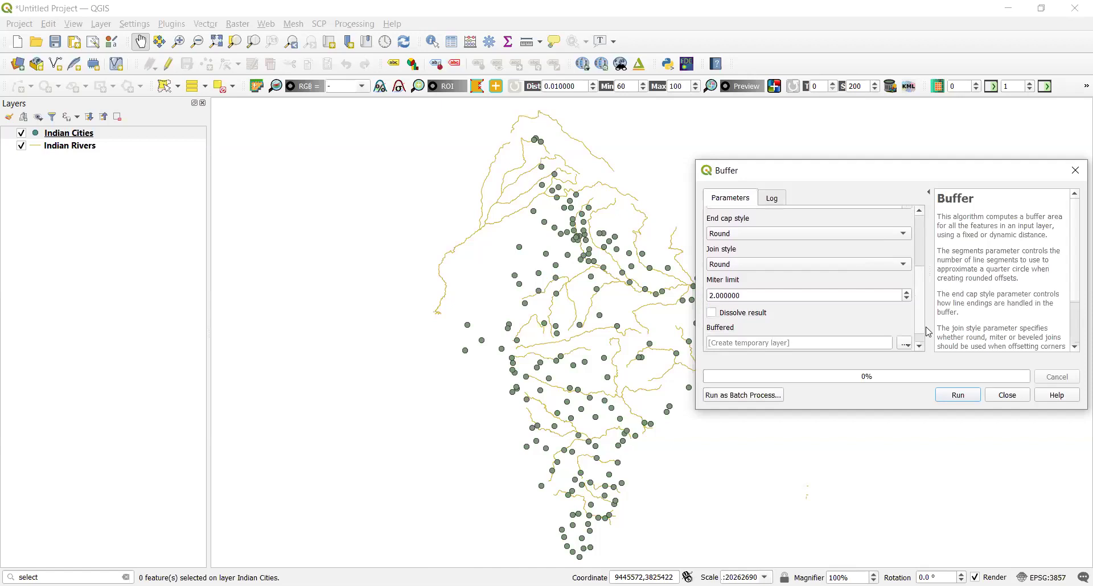
{"action": "scroll", "coordinate": [921, 331], "scroll_direction": "down", "scroll_amount": 1}
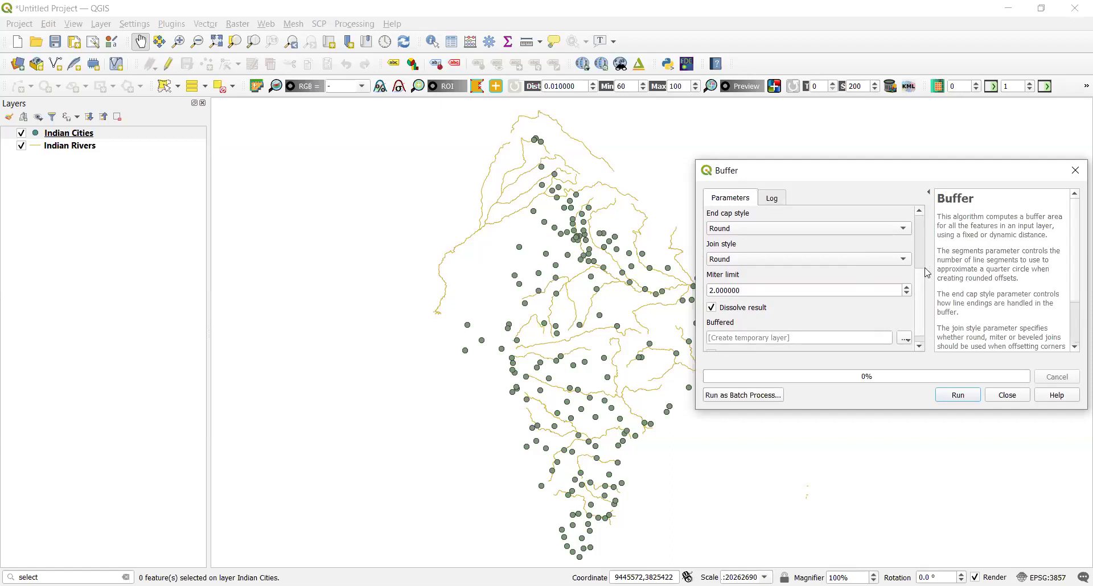
{"action": "scroll", "coordinate": [923, 325], "scroll_direction": "down", "scroll_amount": 1}
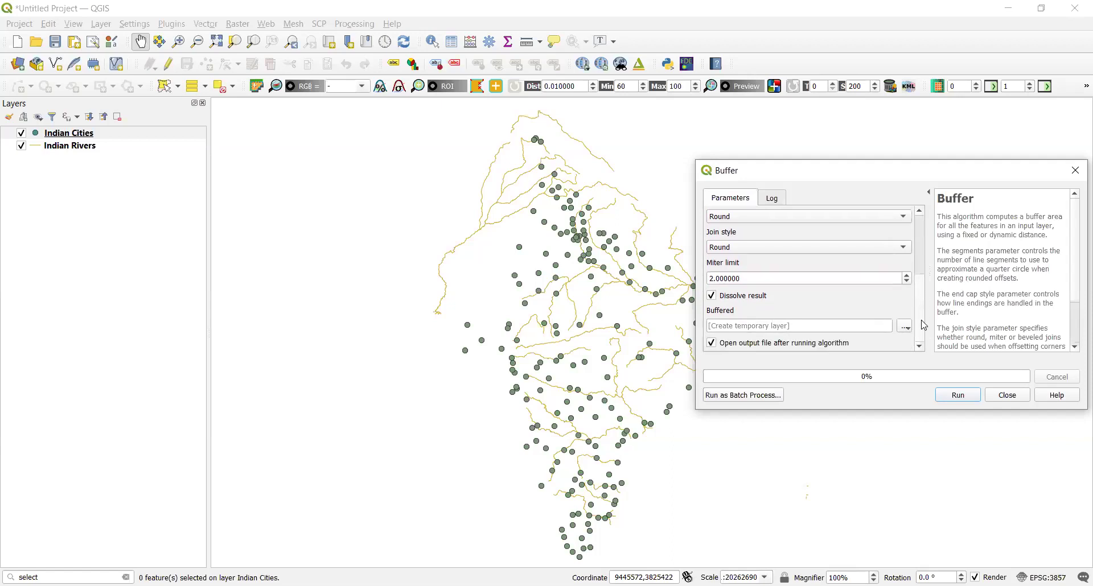
Set the buffer output to be saved as the shapefile buffered1 in the Data3 folder
{"action": "left_click", "coordinate": [907, 328]}
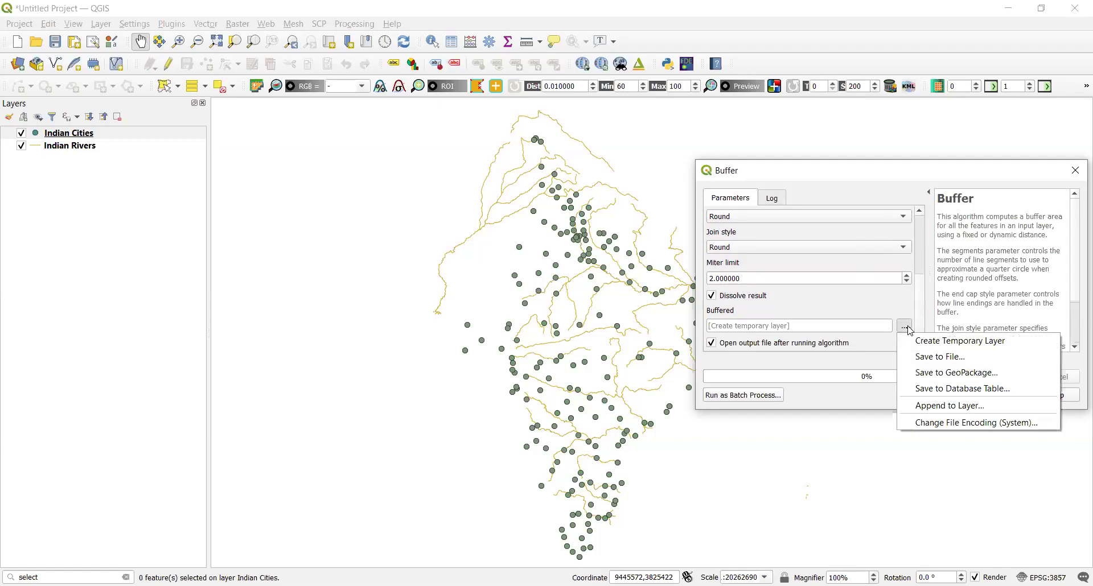
{"action": "left_click", "coordinate": [923, 357]}
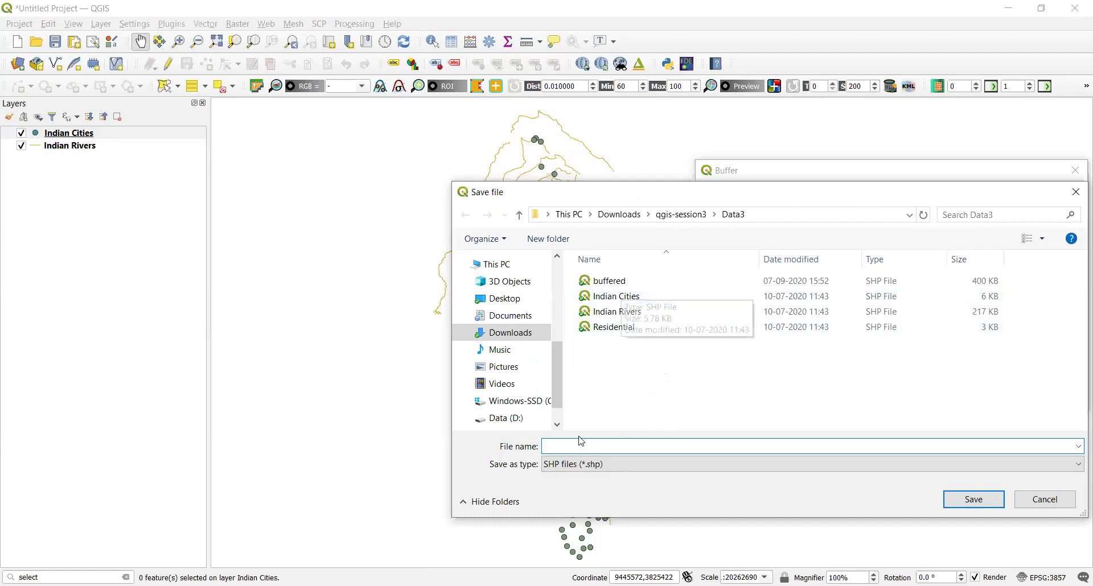
{"action": "left_click", "coordinate": [606, 281]}
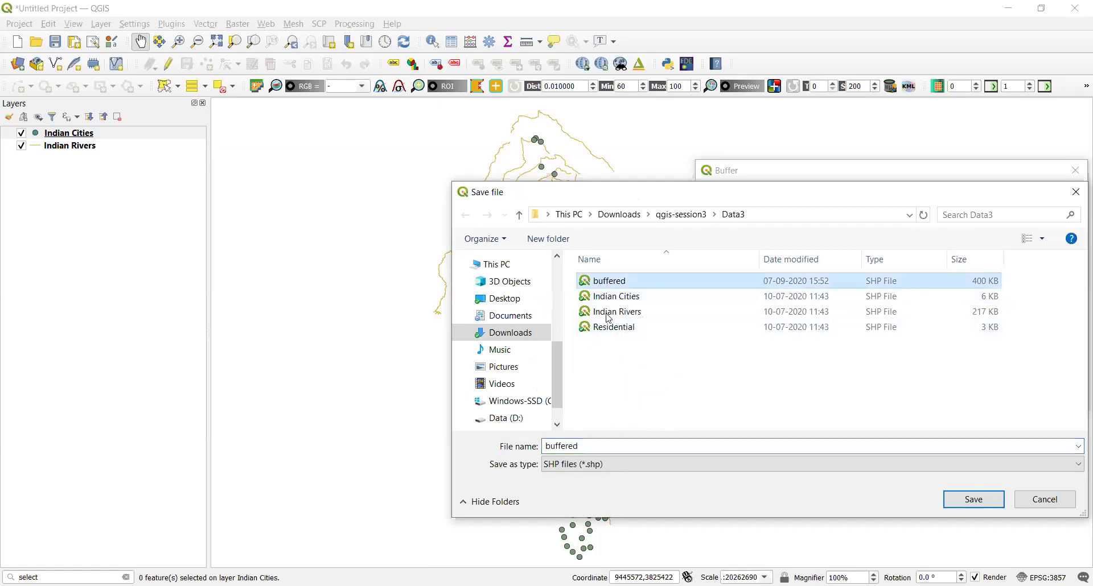
{"action": "double_click", "coordinate": [592, 444]}
{"action": "left_click", "coordinate": [592, 444]}
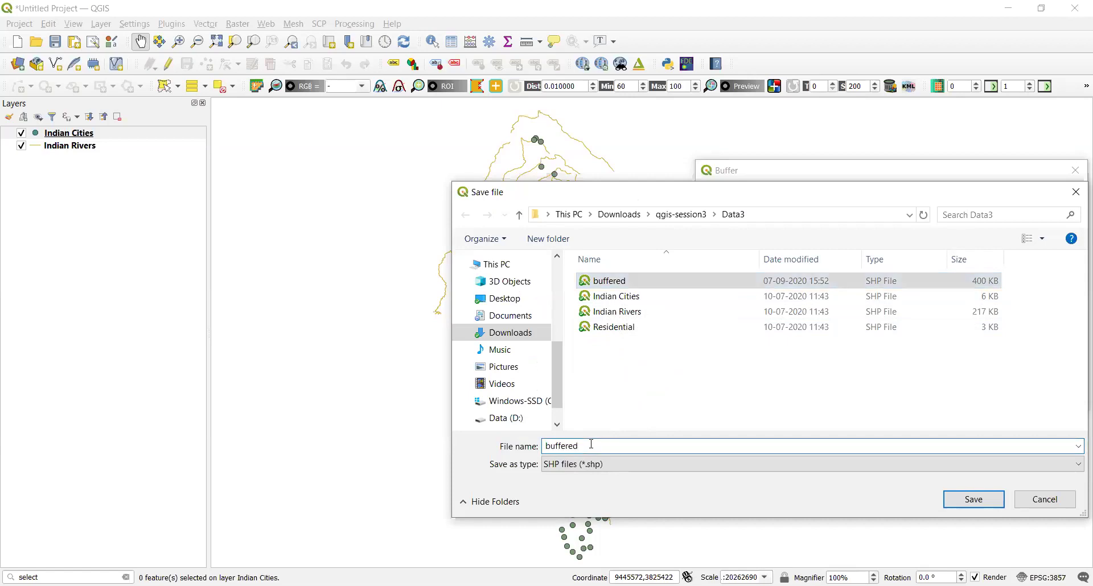
{"action": "type", "text": "1"}
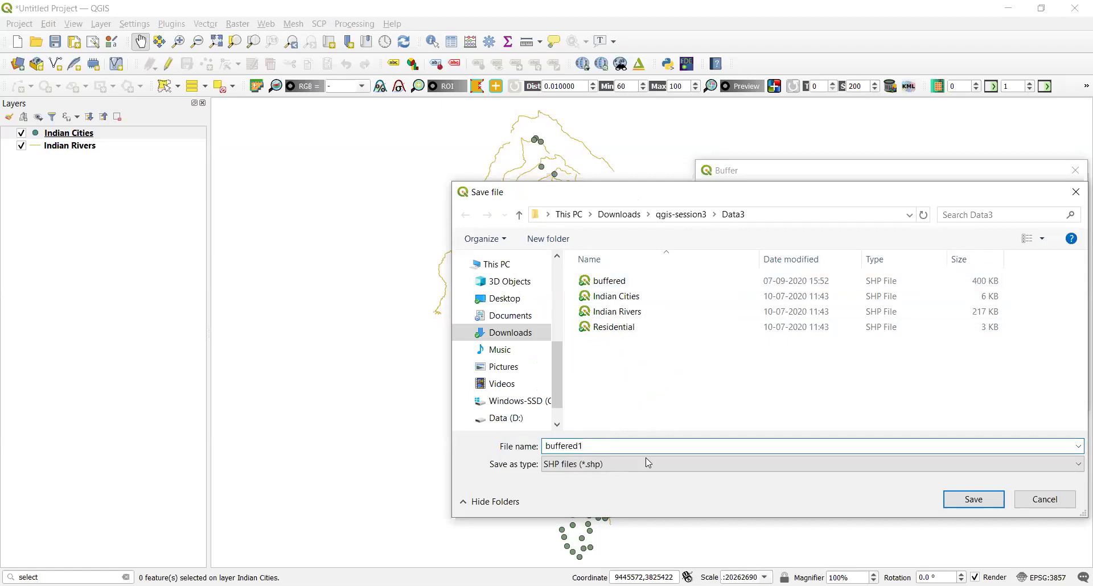
{"action": "left_click", "coordinate": [960, 504]}
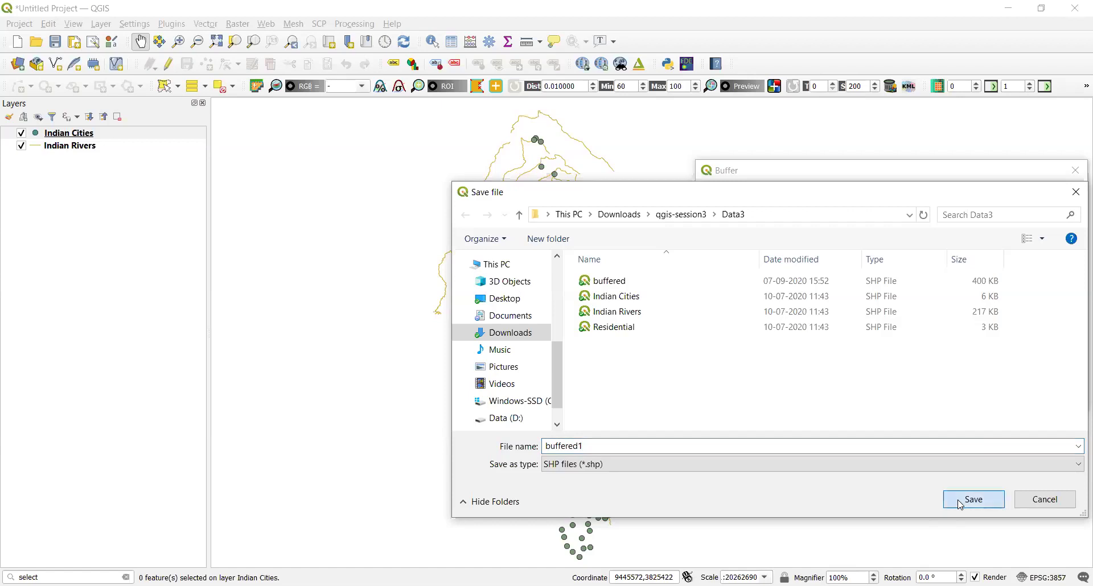
{"action": "left_click", "coordinate": [961, 505]}
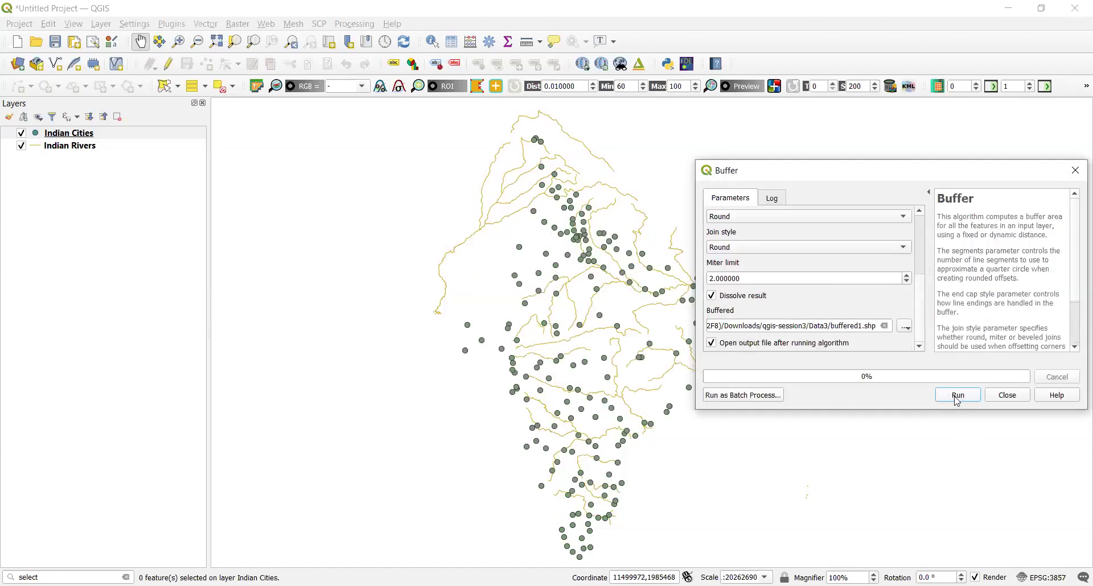
Run the river buffer and move the resulting buffered1 layer below Indian Rivers in the layer order
{"action": "left_click", "coordinate": [954, 398]}
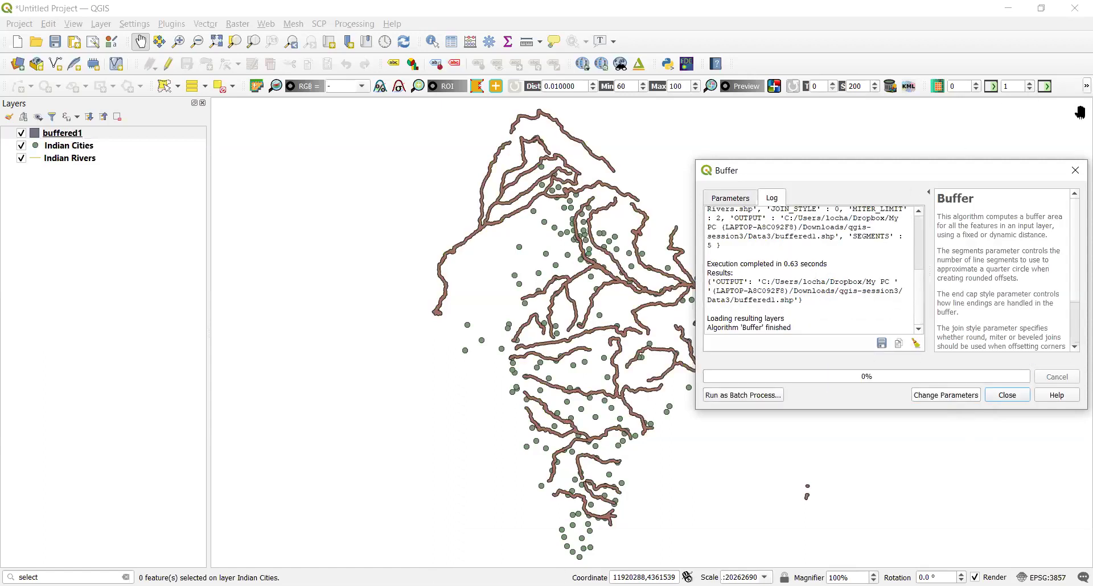
{"action": "left_click", "coordinate": [1074, 173]}
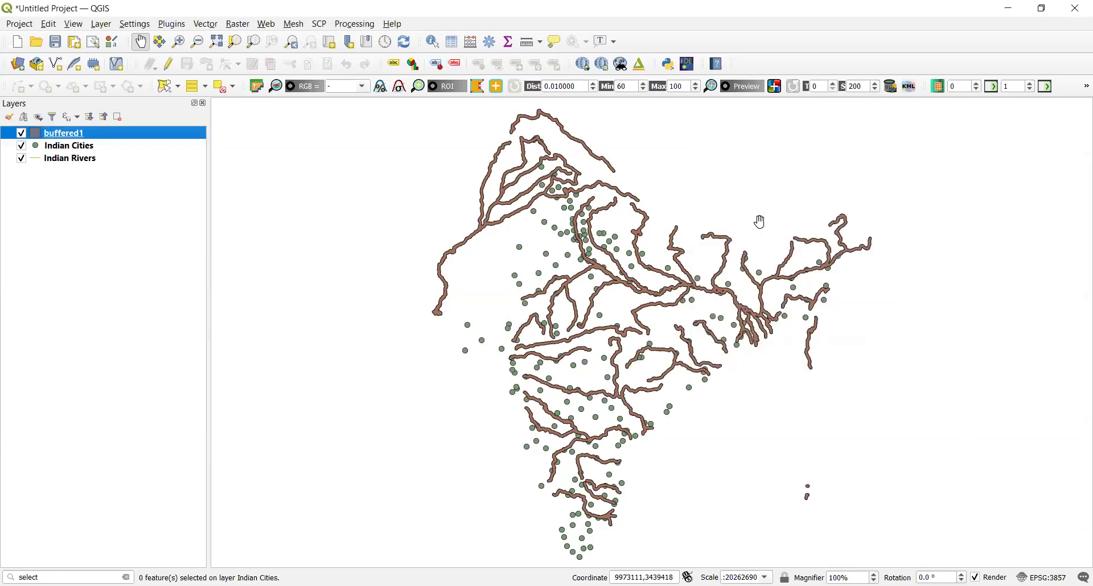
{"action": "scroll", "coordinate": [760, 222], "scroll_direction": "up", "scroll_amount": 3}
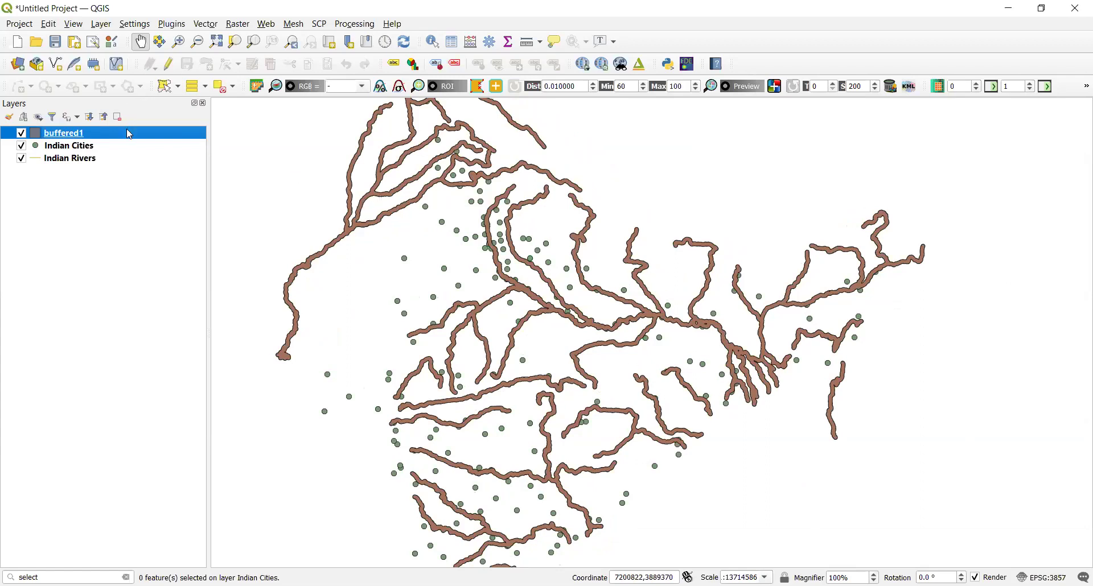
{"action": "left_click_drag", "start_coordinate": [128, 182], "coordinate": [124, 175]}
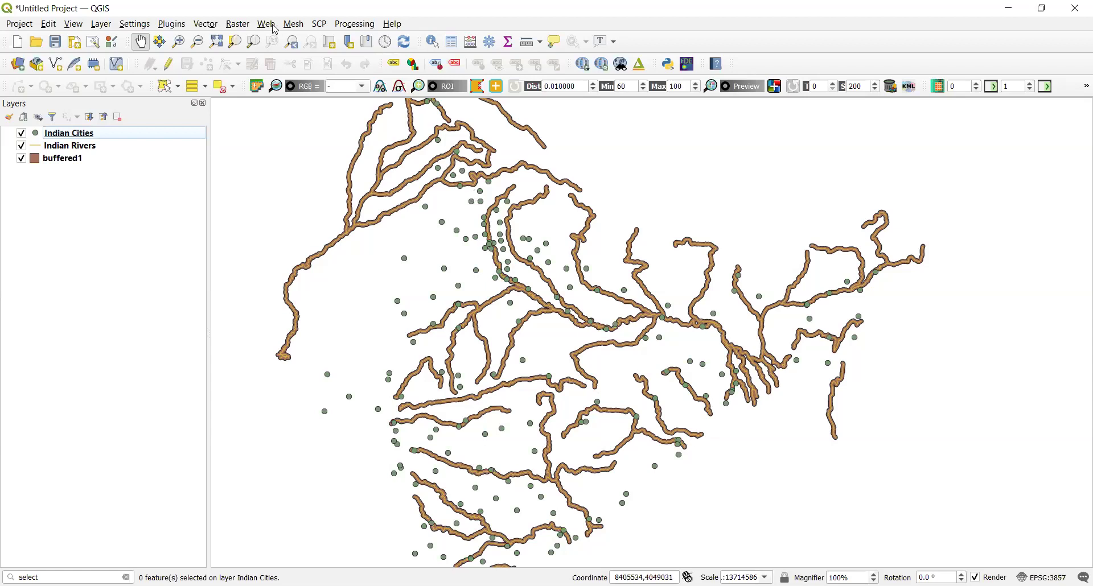
Search the processing algorithms for "select by" and open Select by Location
{"action": "left_click", "coordinate": [205, 26]}
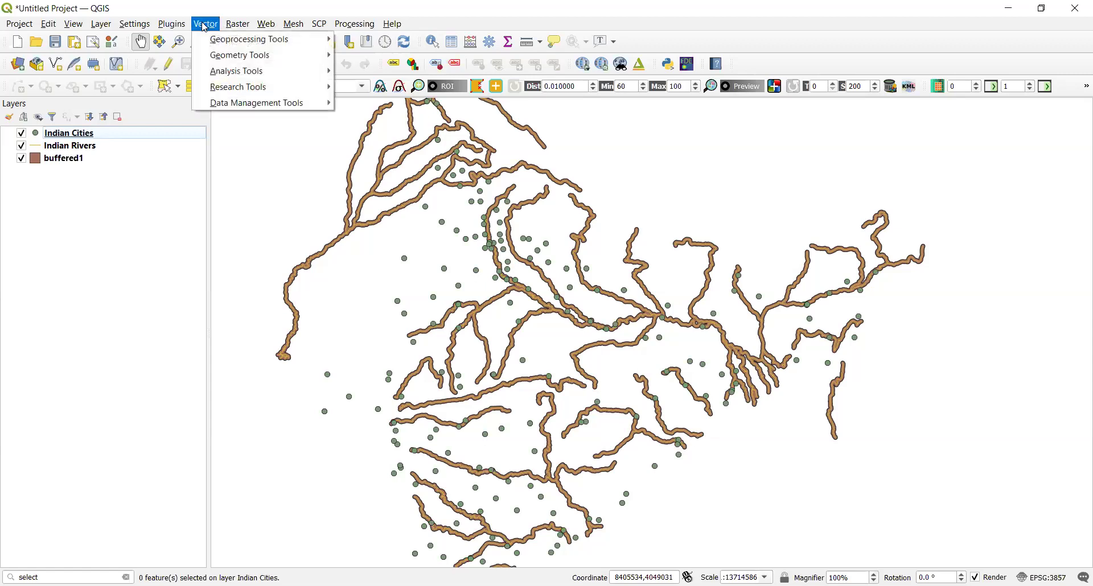
{"action": "mouse_move", "coordinate": [222, 41]}
{"action": "left_click", "coordinate": [38, 577]}
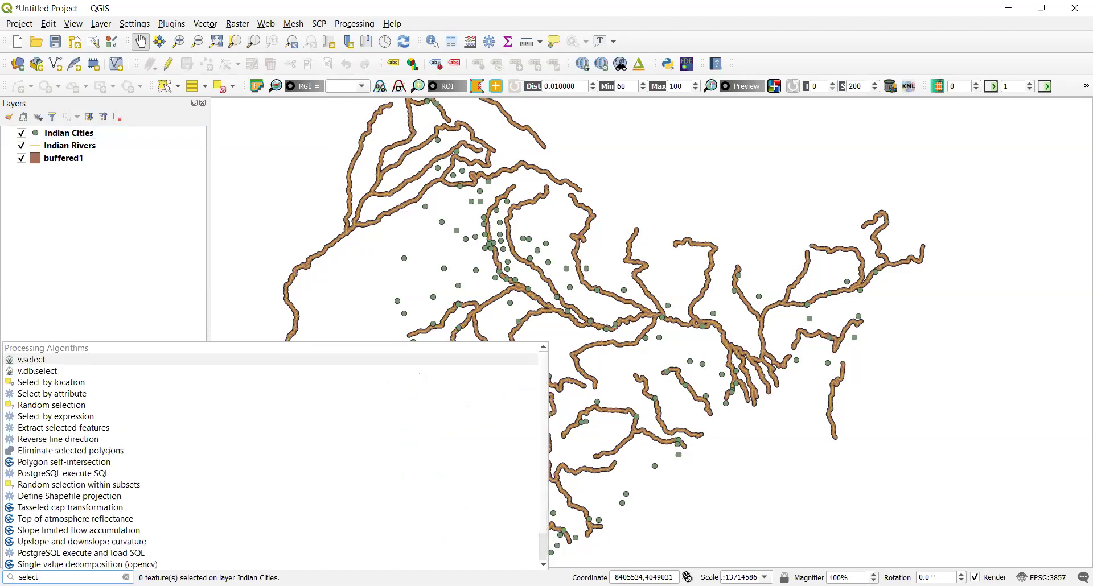
{"action": "type", "text": "by"}
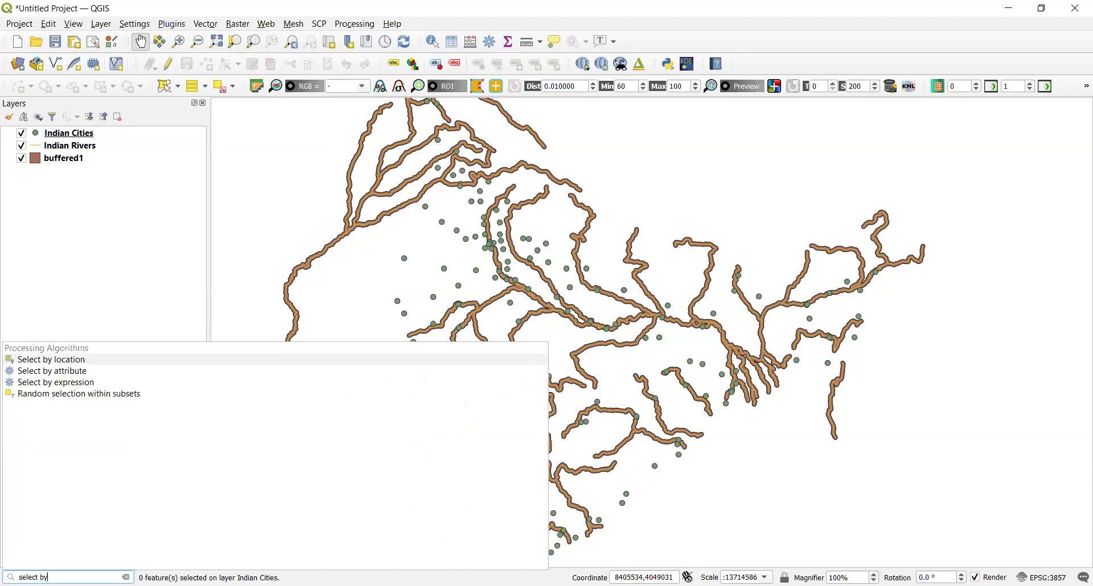
{"action": "left_click", "coordinate": [102, 362]}
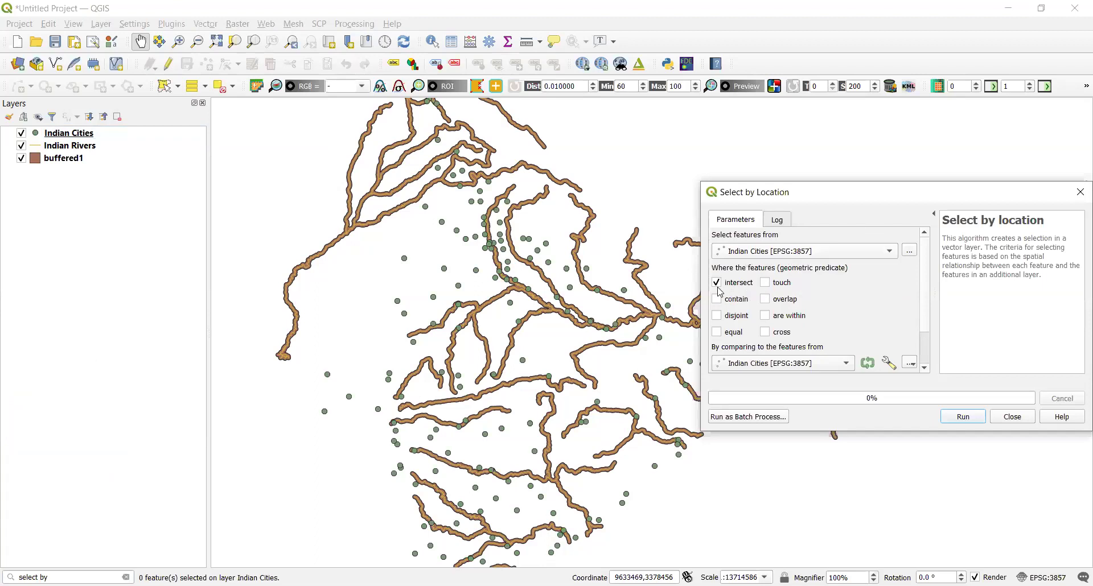
Configure the selection to pick Indian Cities that are within buffered1, with the intersect predicate turned off
{"action": "left_click", "coordinate": [765, 316]}
{"action": "left_click", "coordinate": [847, 366]}
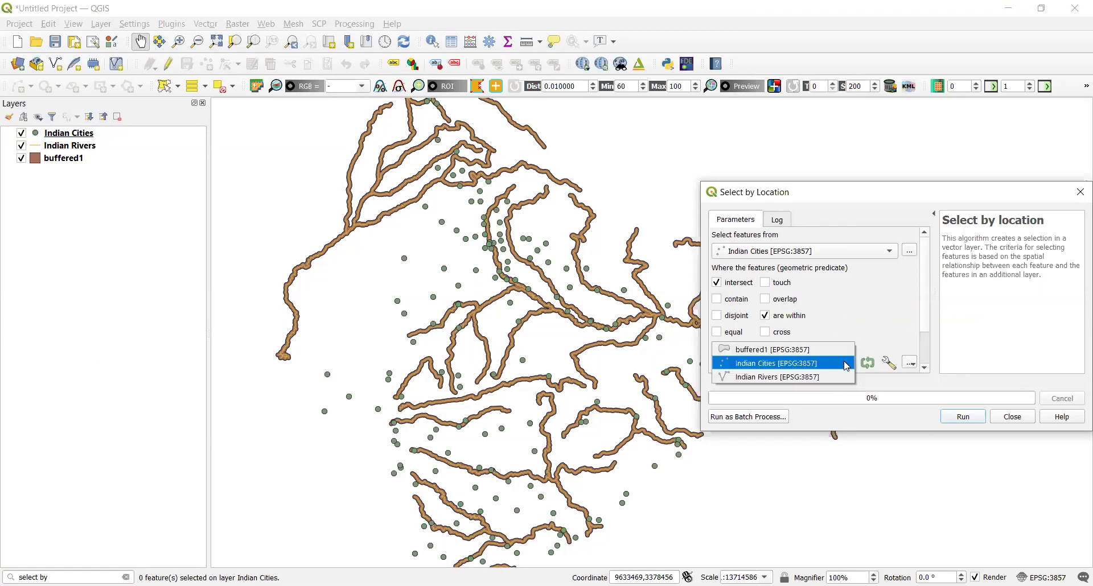
{"action": "left_click", "coordinate": [808, 349]}
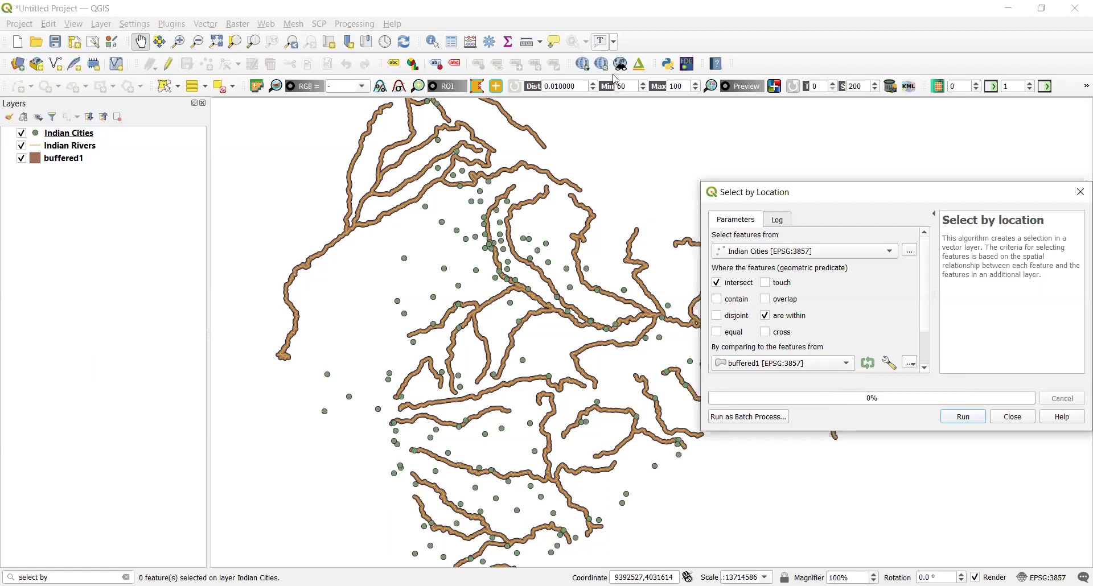
{"action": "left_click", "coordinate": [718, 282]}
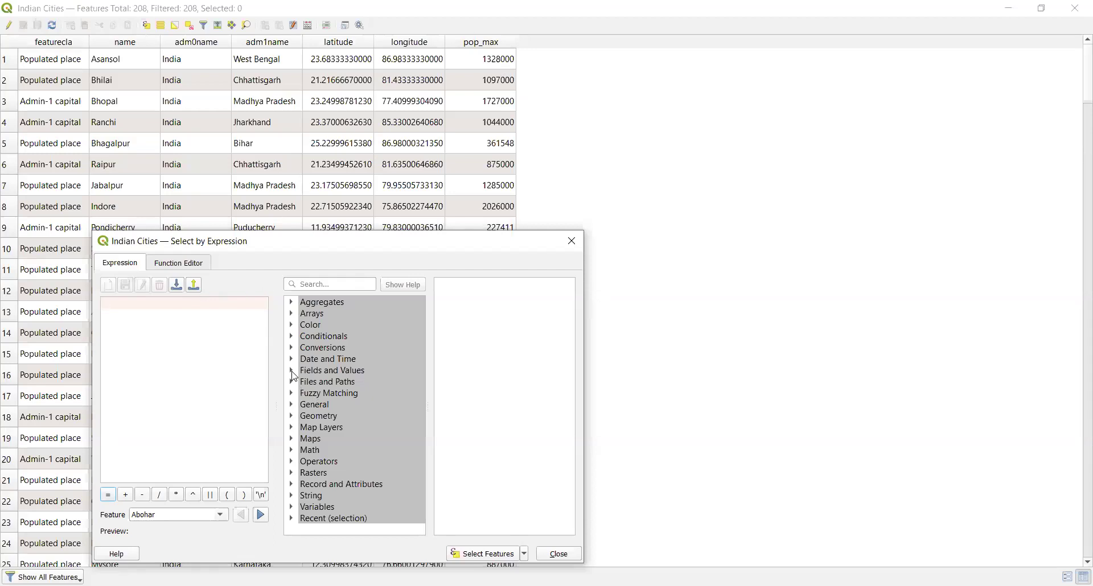
Build the expression "pop_max" >1000000 in Select by Expression for Indian Cities
{"action": "left_click", "coordinate": [293, 373]}
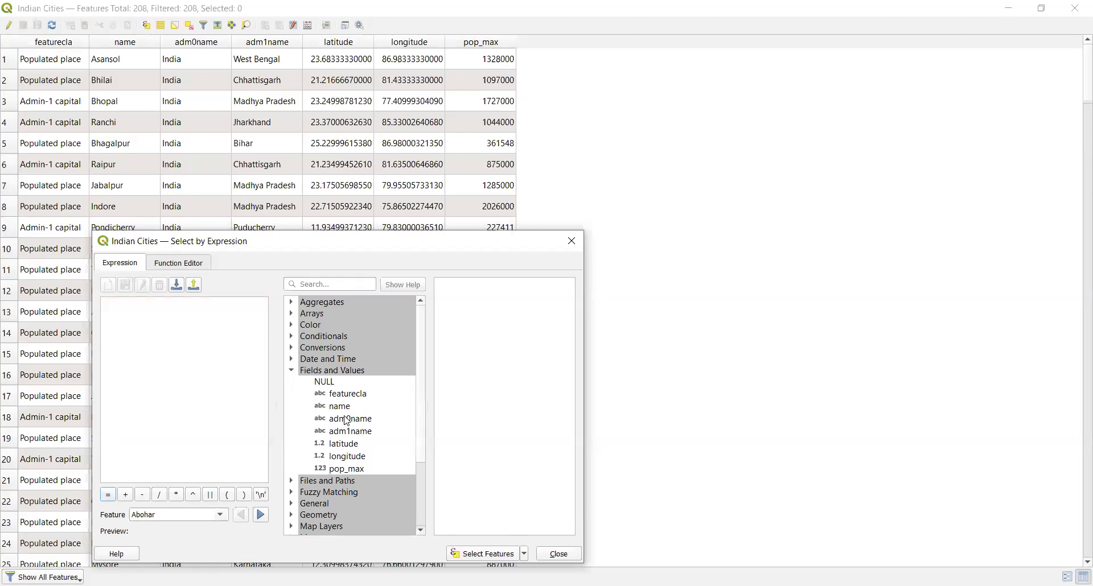
{"action": "left_click", "coordinate": [333, 470]}
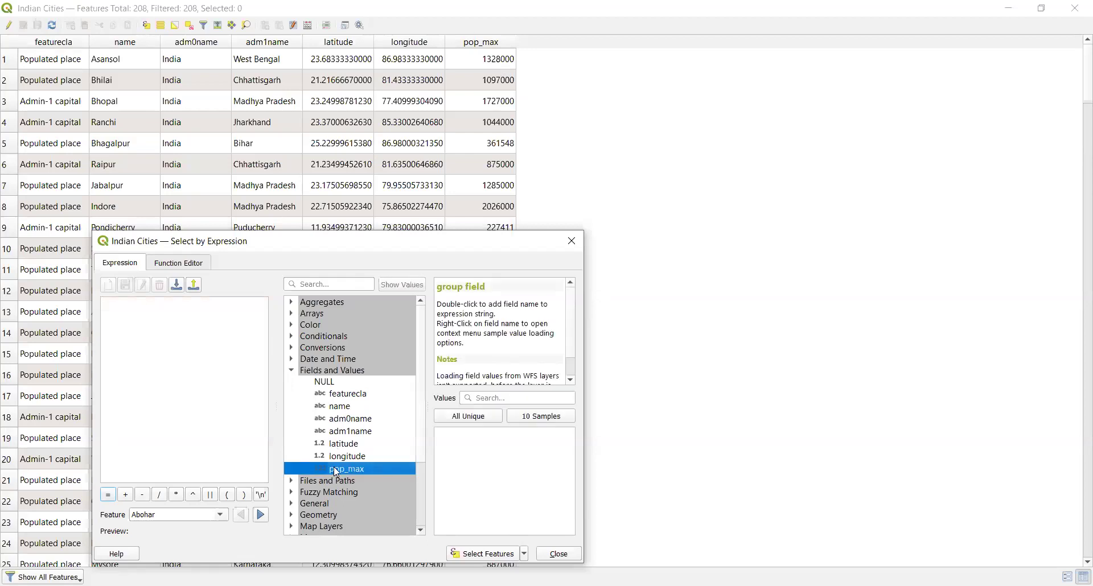
{"action": "double_click", "coordinate": [358, 467]}
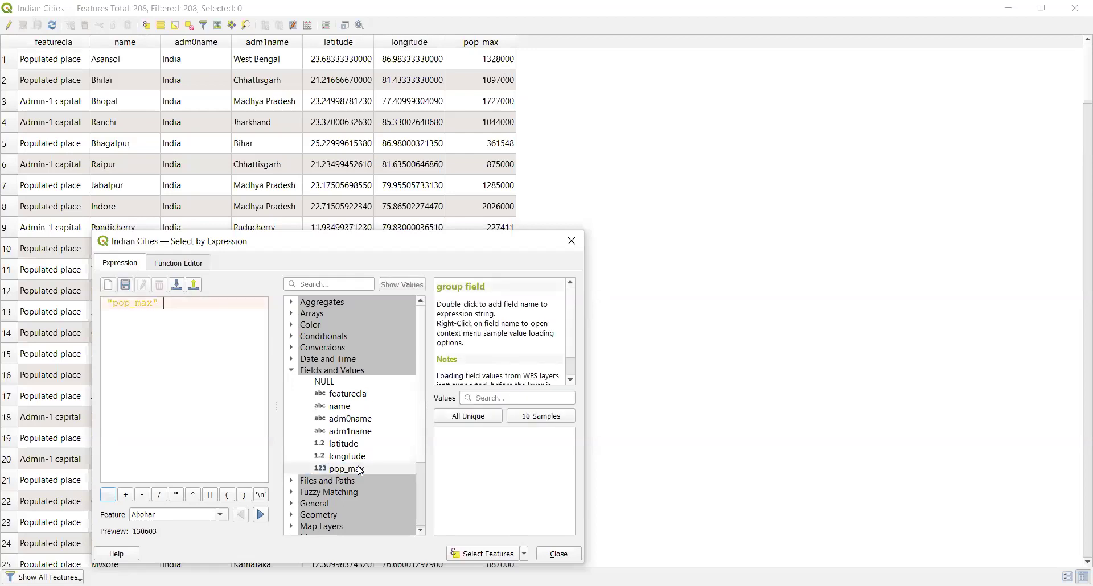
{"action": "type", "text": ">"}
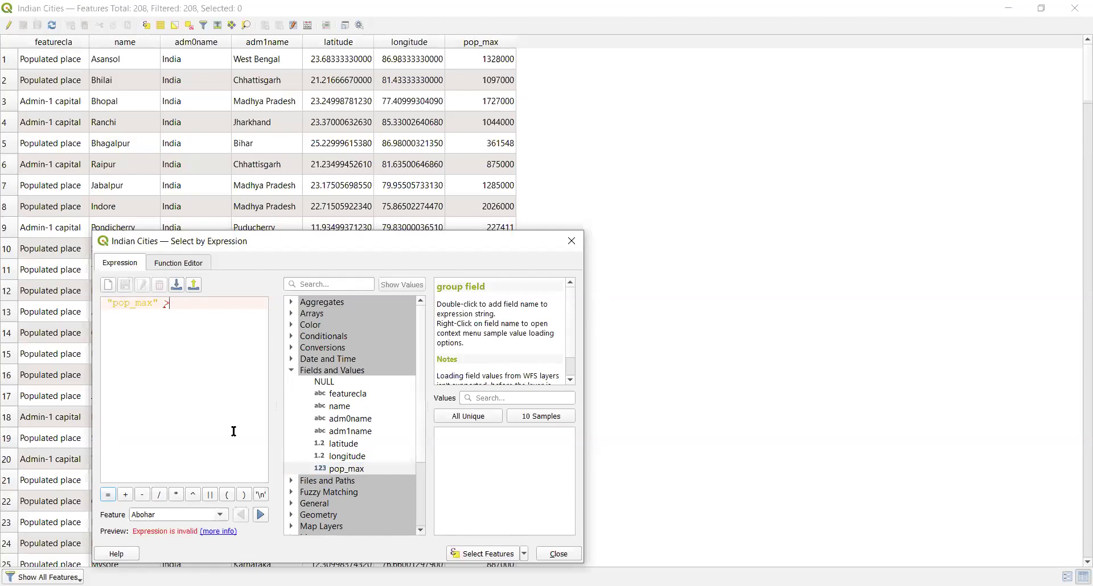
{"action": "type", "text": "10000"}
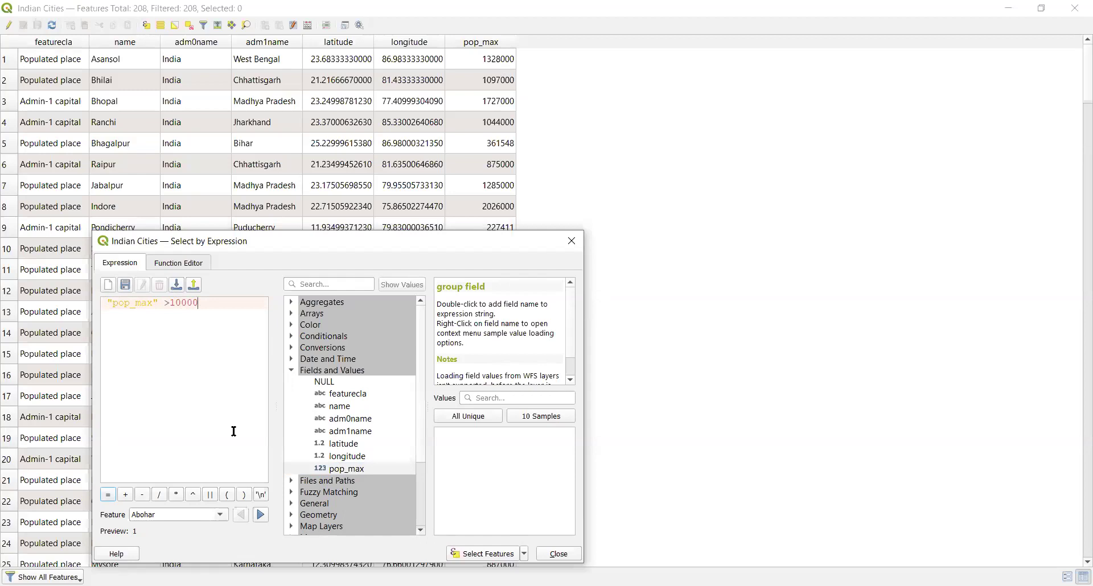
{"action": "type", "text": "00"}
Select the cities matching the population expression and show only the selected features in the attribute table
{"action": "left_click", "coordinate": [484, 554]}
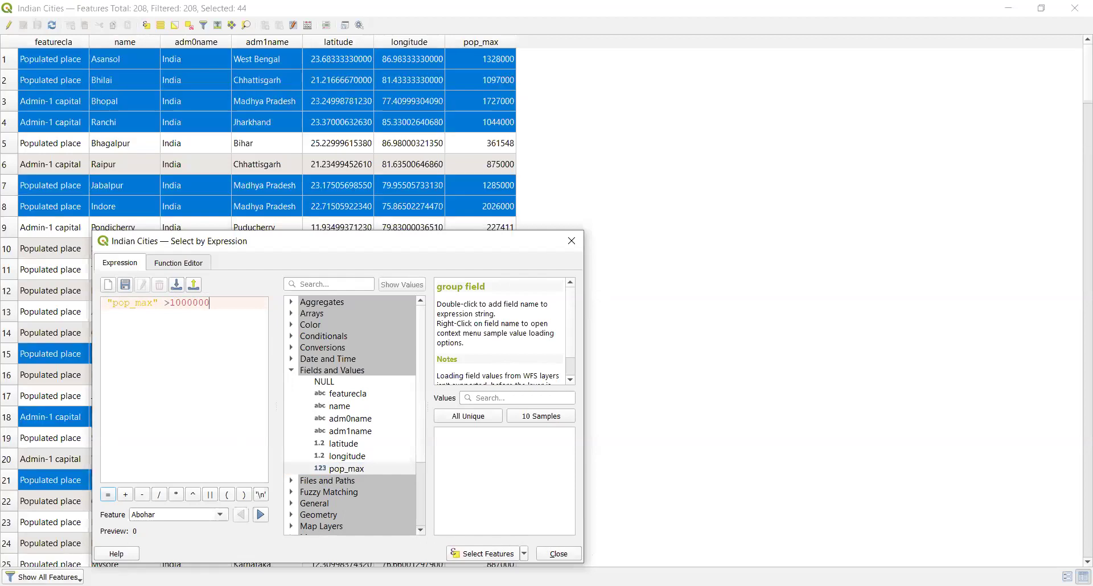
{"action": "key", "text": "Escape"}
{"action": "left_click", "coordinate": [42, 578]}
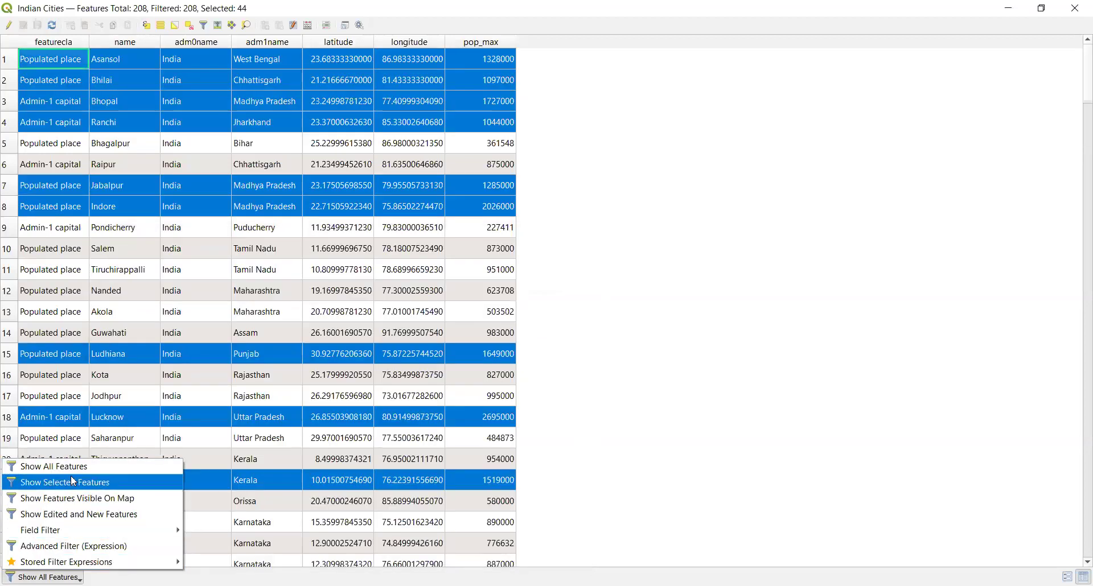
{"action": "left_click", "coordinate": [71, 479]}
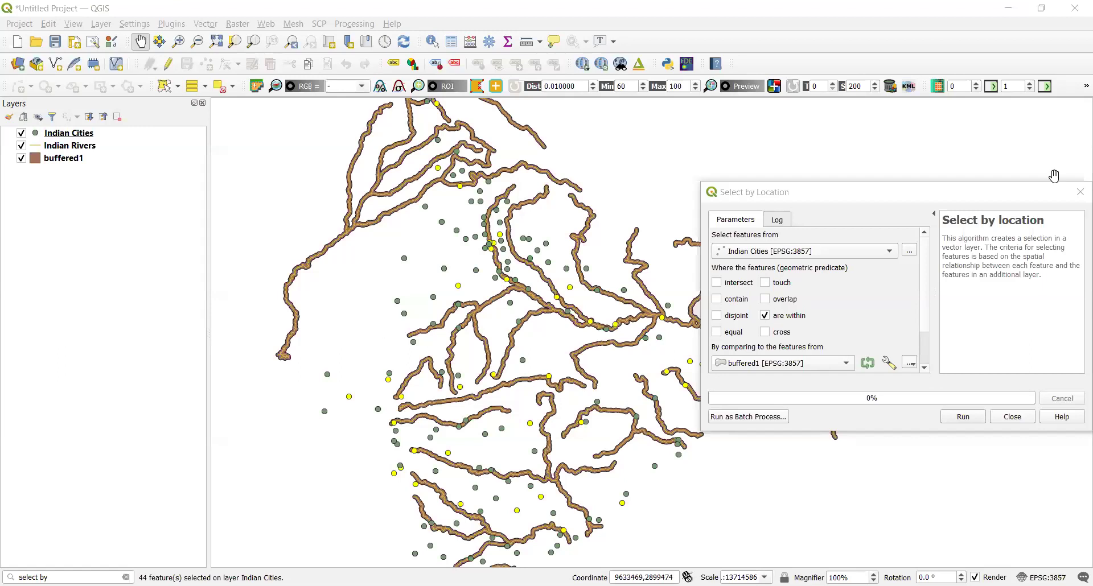
Reopen Select by Location and configure it to pick Indian Cities that are within buffered1, with the intersect predicate turned off
{"action": "left_click", "coordinate": [1077, 192]}
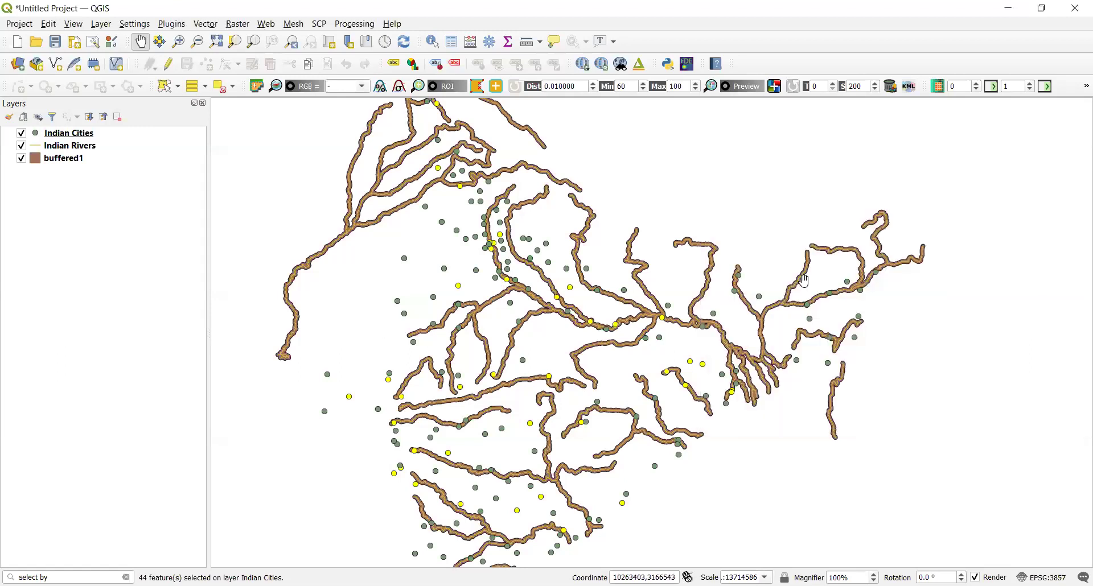
{"action": "left_click", "coordinate": [68, 577]}
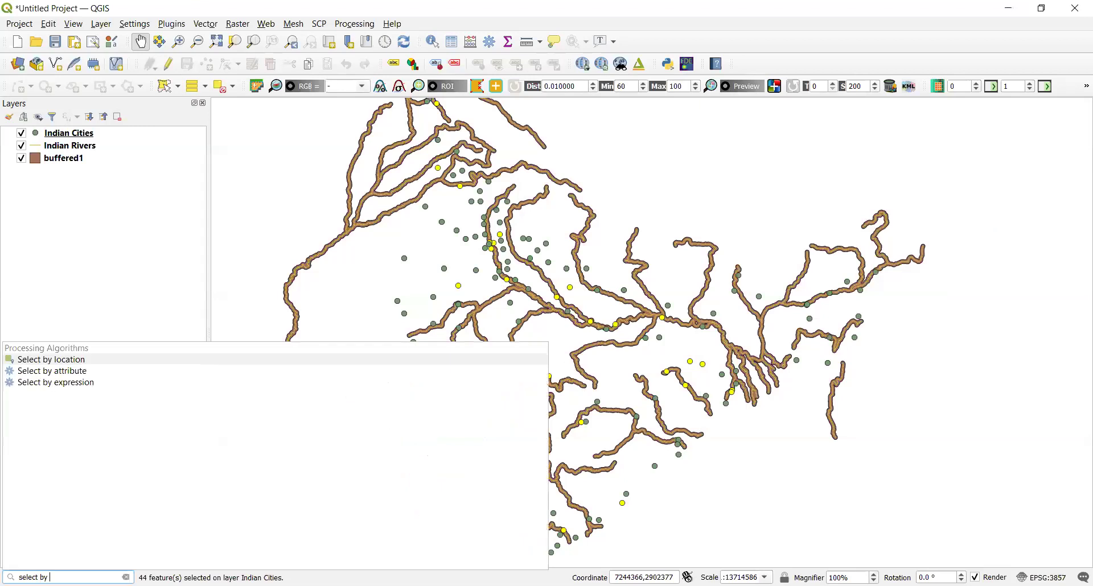
{"action": "left_click", "coordinate": [65, 364]}
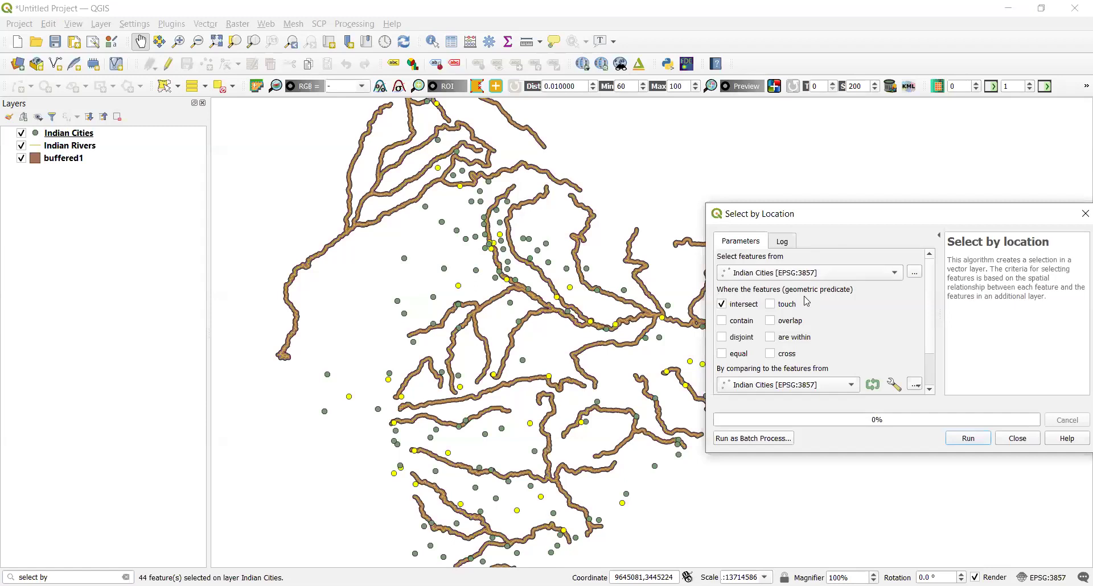
{"action": "left_click", "coordinate": [770, 337]}
{"action": "left_click", "coordinate": [722, 305]}
{"action": "scroll", "coordinate": [929, 348], "scroll_direction": "down", "scroll_amount": 3}
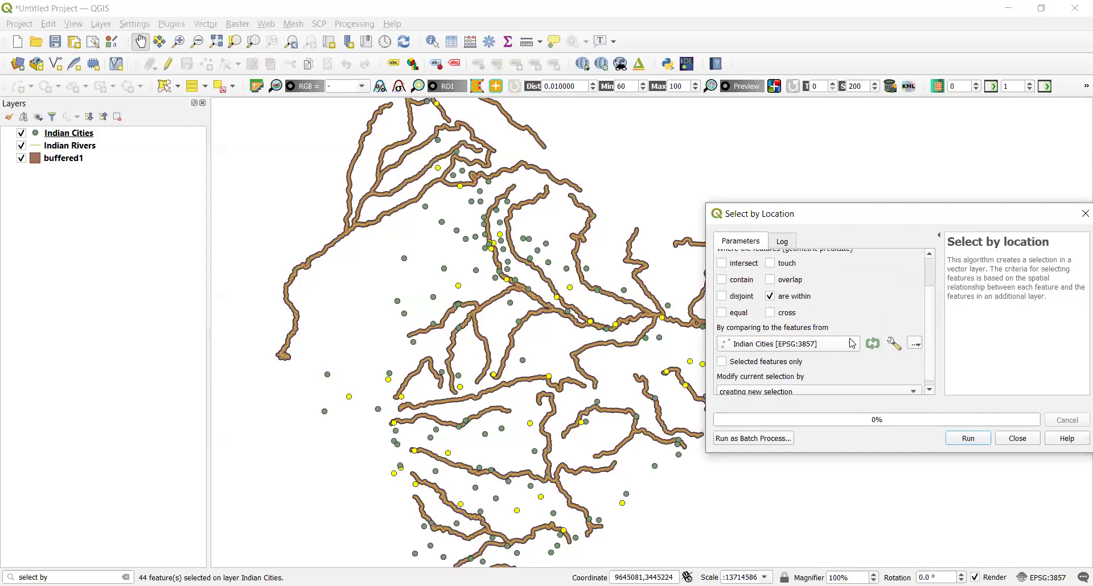
{"action": "left_click", "coordinate": [852, 342]}
{"action": "left_click", "coordinate": [820, 330]}
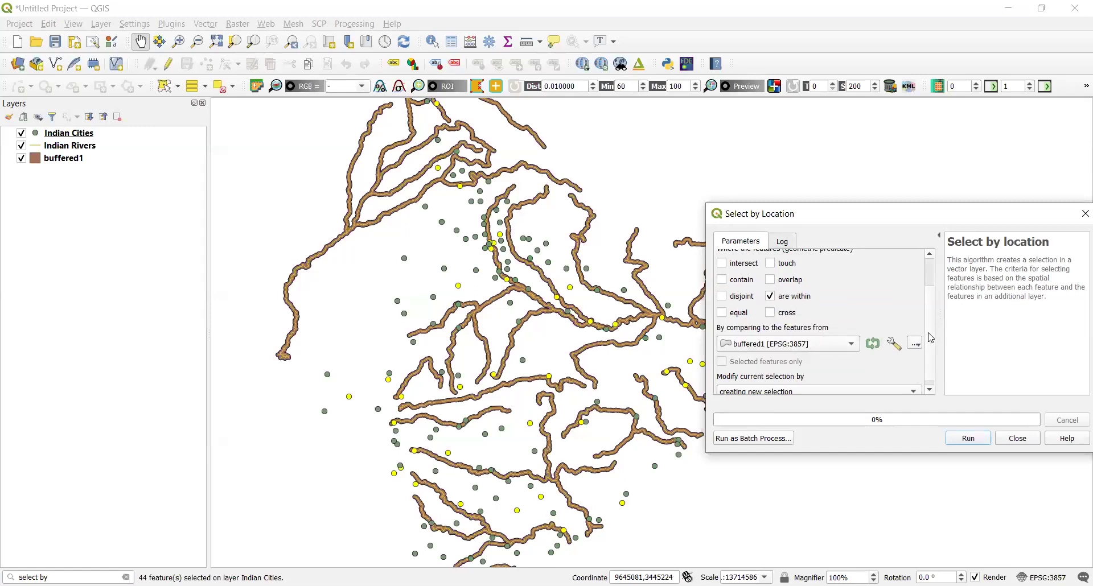
Run the location selection as selecting within current selection, and close the dialog
{"action": "scroll", "coordinate": [930, 338], "scroll_direction": "down", "scroll_amount": 1}
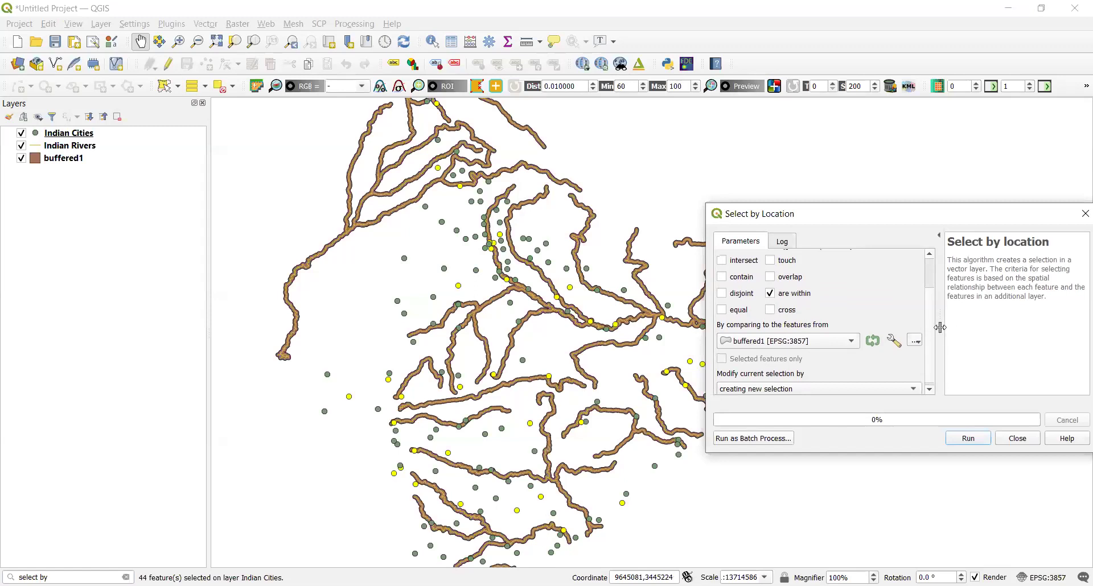
{"action": "left_click", "coordinate": [906, 390]}
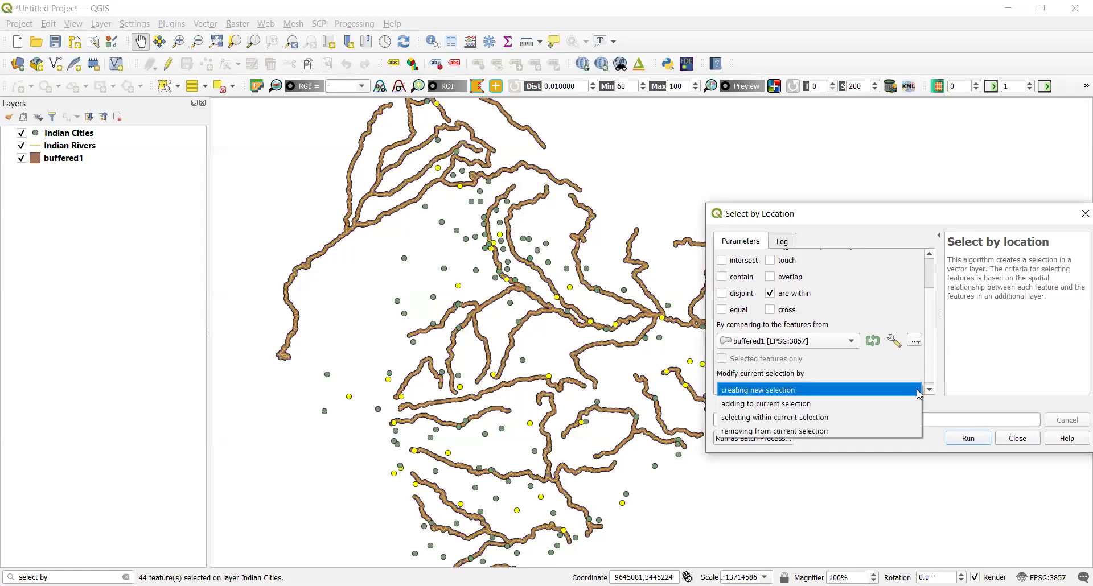
{"action": "left_click", "coordinate": [830, 420]}
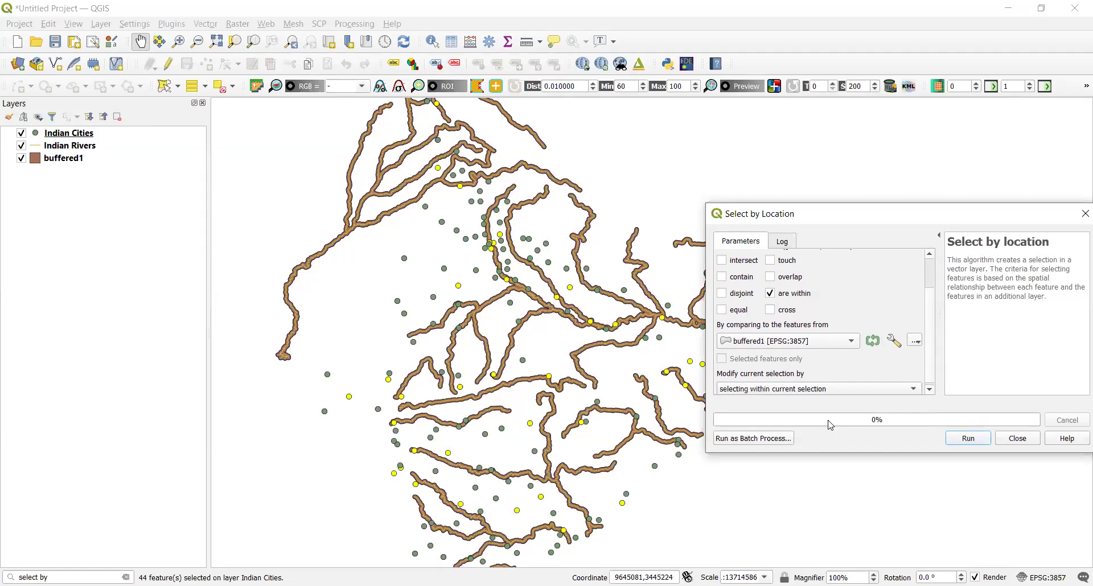
{"action": "left_click", "coordinate": [968, 438]}
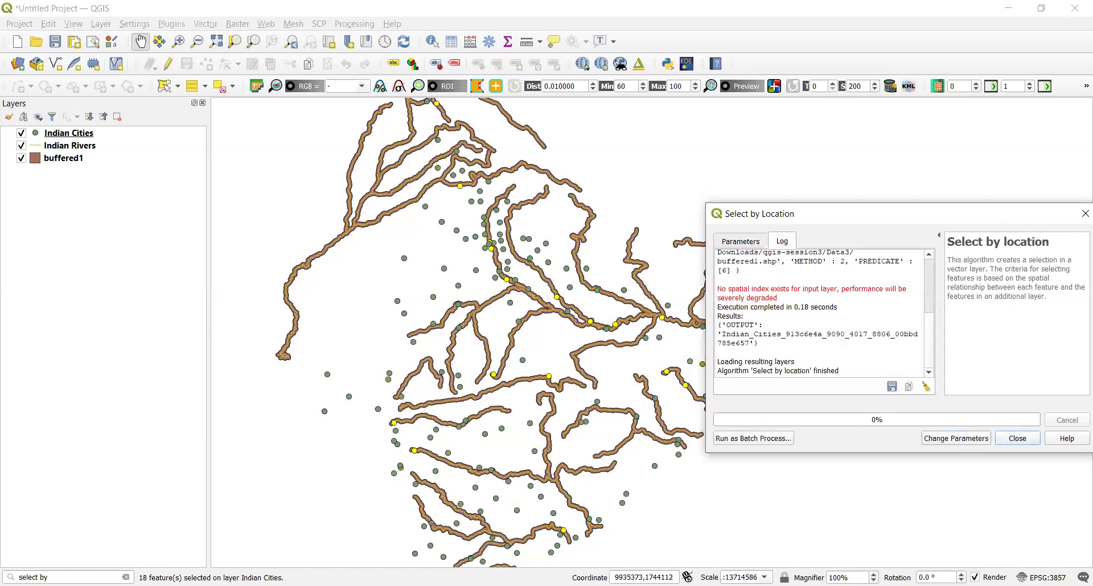
{"action": "left_click", "coordinate": [603, 39]}
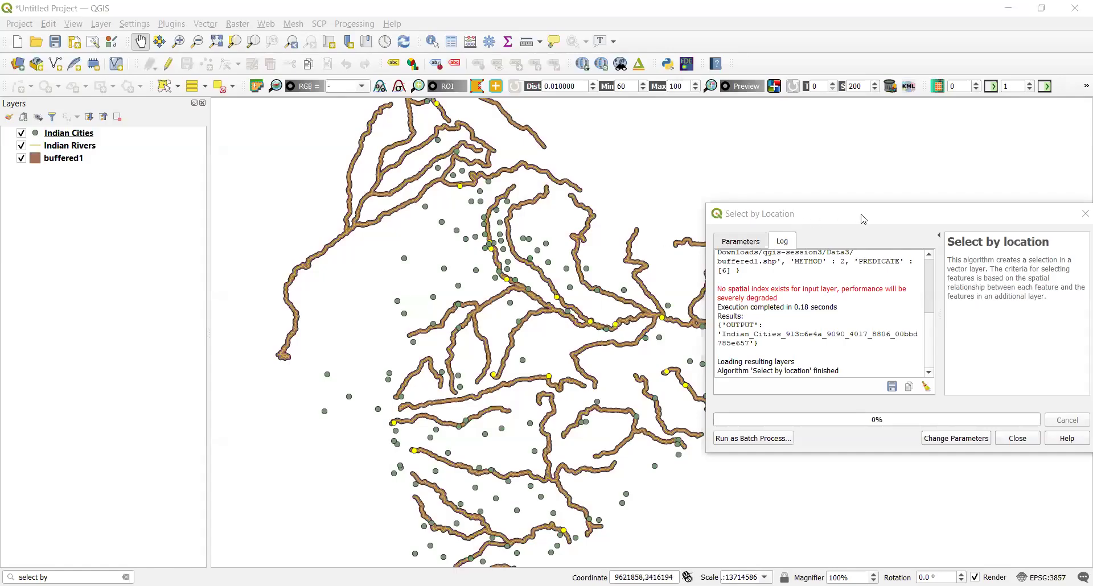
{"action": "left_click", "coordinate": [1082, 214]}
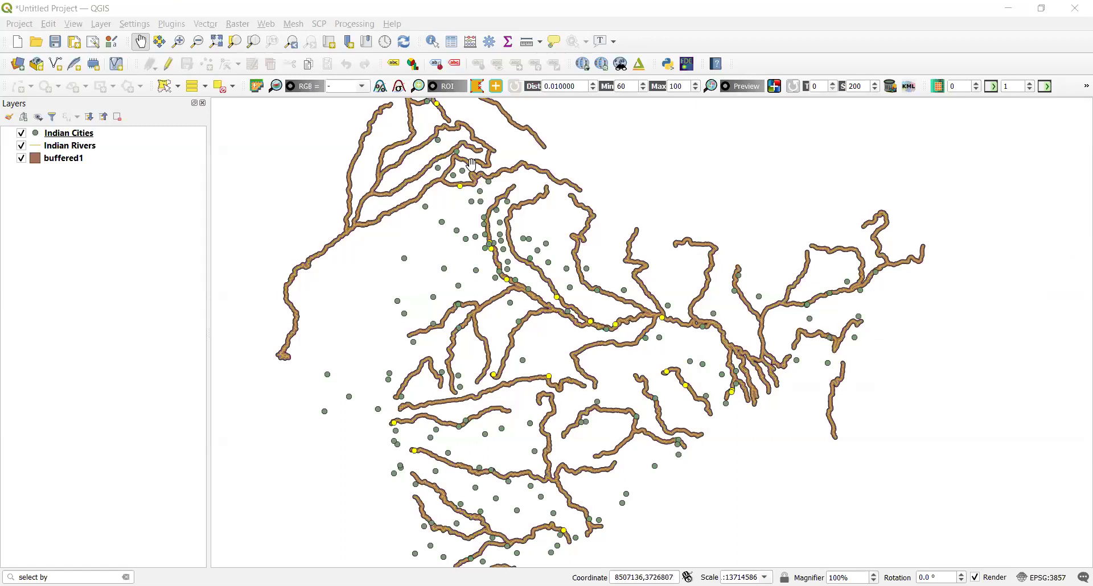
Zoom out and reposition the map so the full extent of the Indian rivers and cities fits in view
{"action": "left_click_drag", "start_coordinate": [448, 225], "coordinate": [414, 222]}
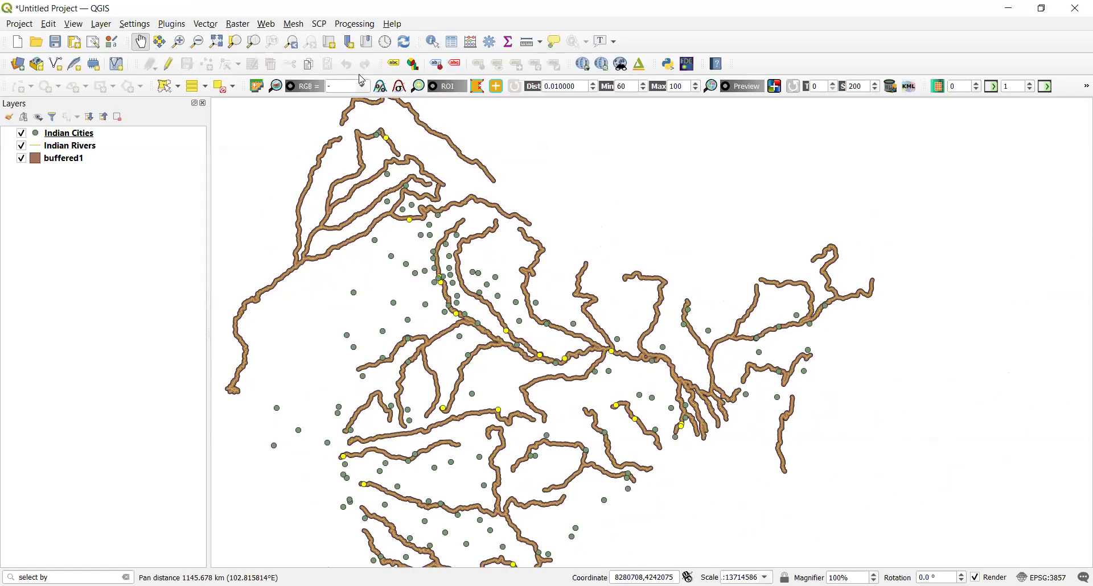
{"action": "left_click", "coordinate": [198, 42]}
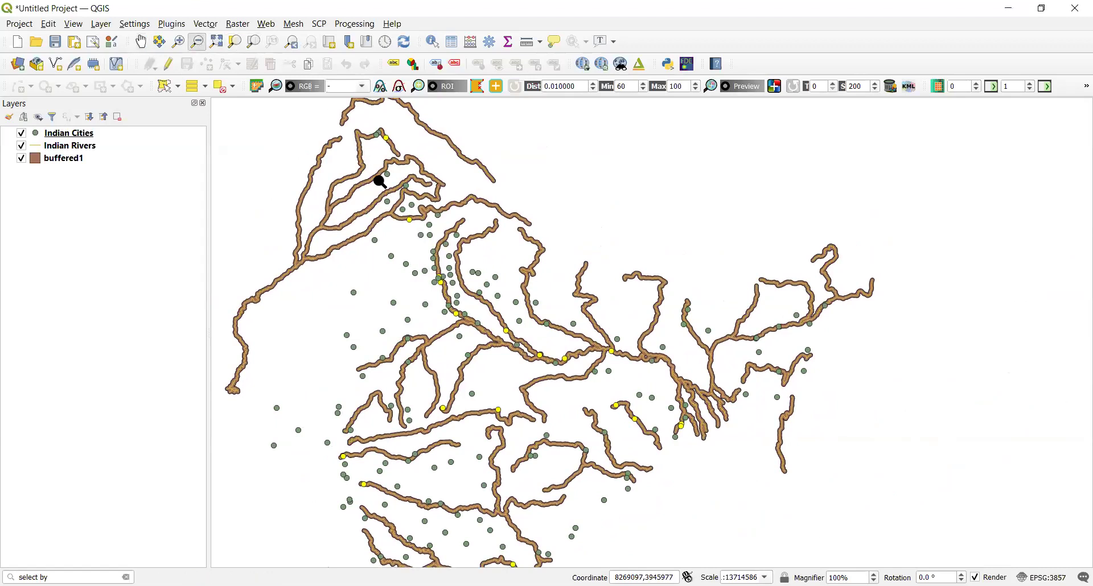
{"action": "left_click", "coordinate": [381, 205]}
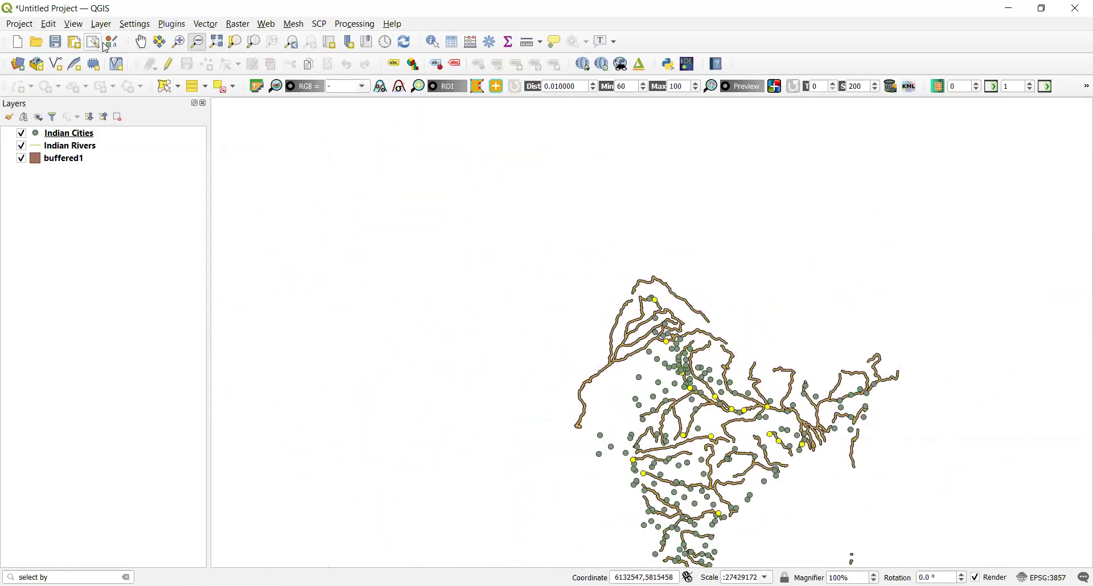
{"action": "left_click", "coordinate": [141, 42]}
{"action": "left_click_drag", "start_coordinate": [700, 426], "coordinate": [416, 279]}
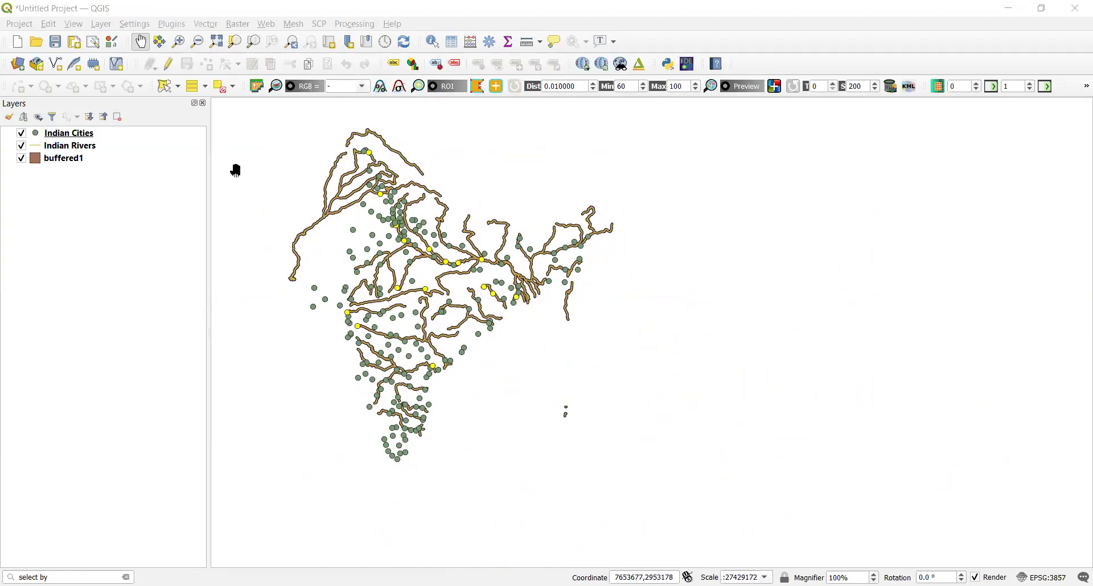
Save the project as "final exp 4" in the Data3 folder found under Downloads
{"action": "left_click", "coordinate": [20, 24]}
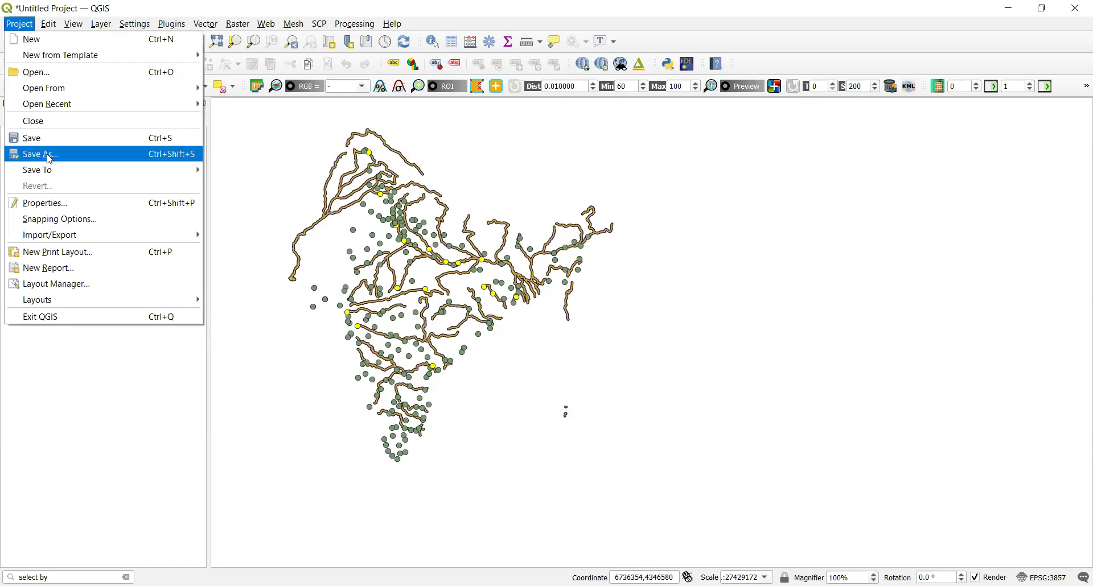
{"action": "left_click", "coordinate": [50, 159]}
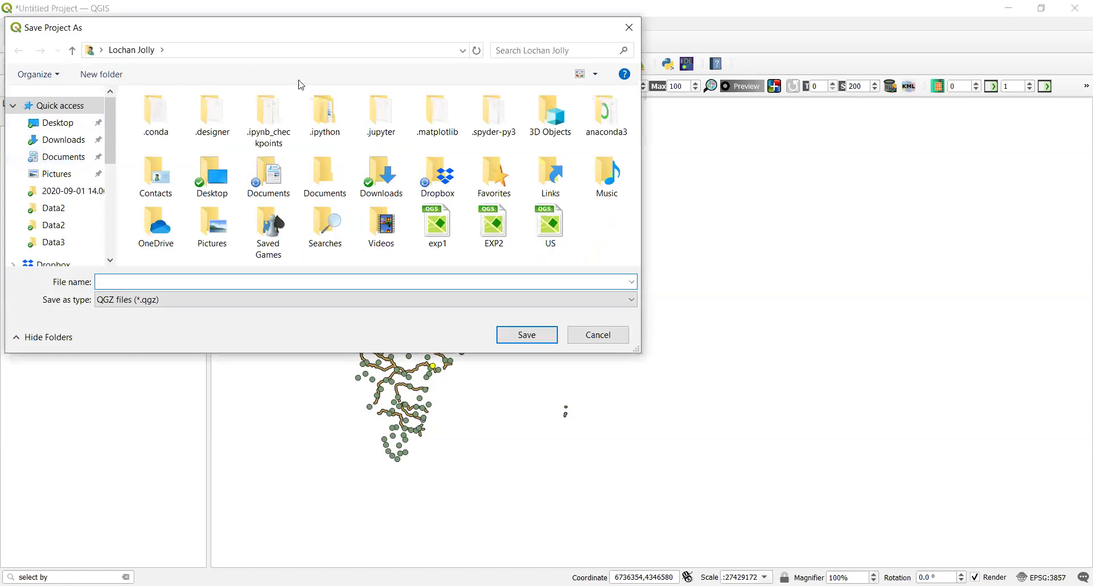
{"action": "left_click", "coordinate": [56, 142]}
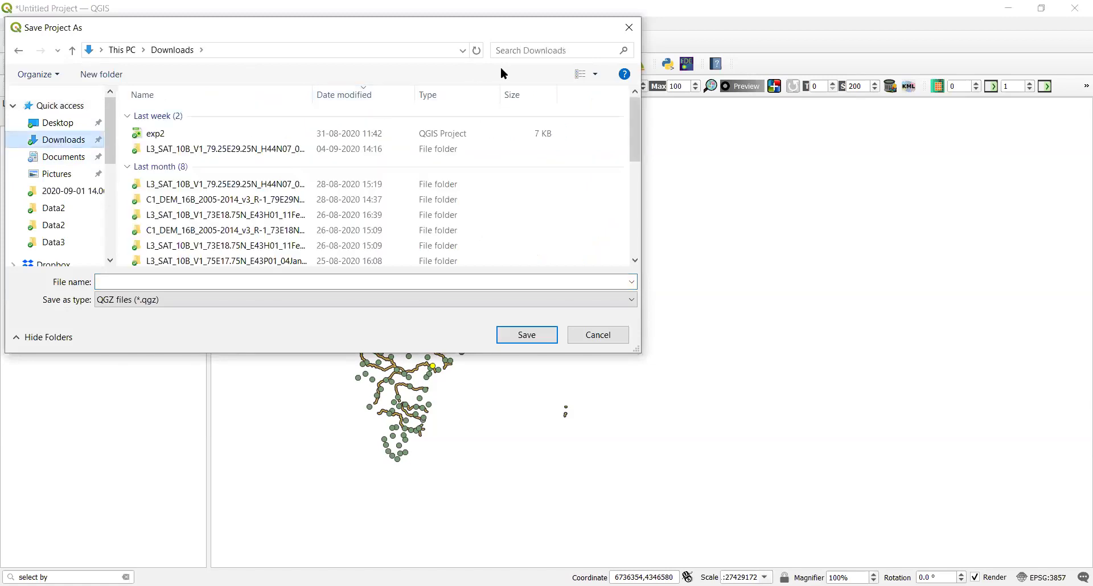
{"action": "left_click", "coordinate": [524, 49]}
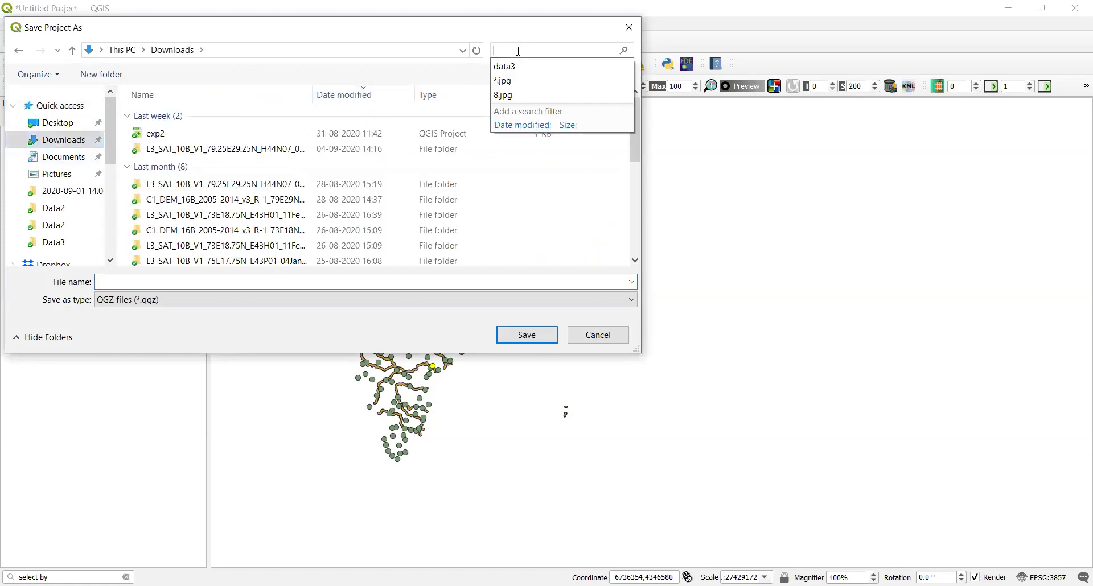
{"action": "left_click", "coordinate": [506, 67]}
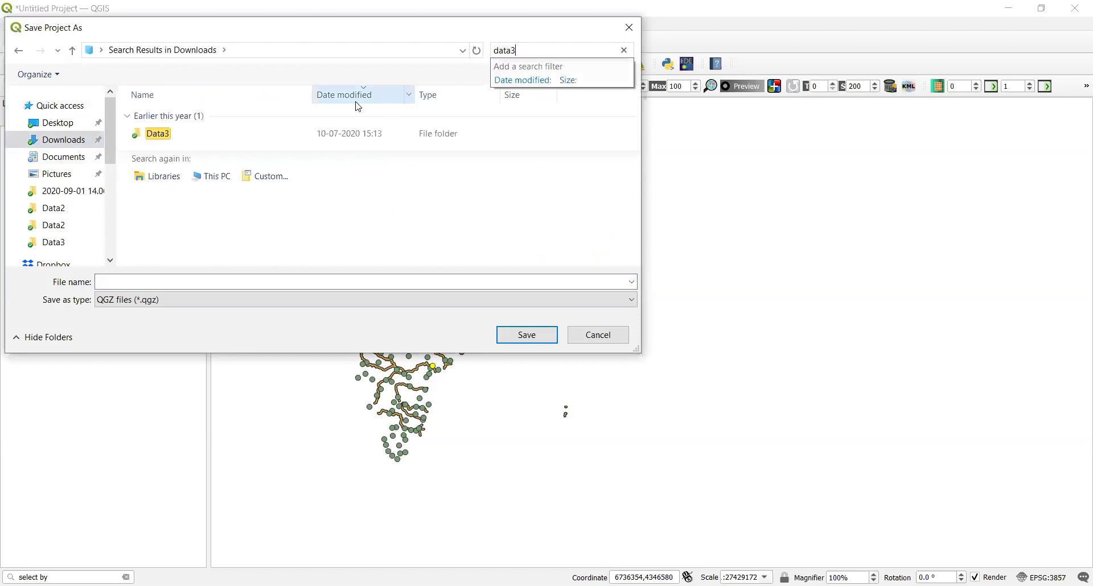
{"action": "left_click", "coordinate": [186, 143]}
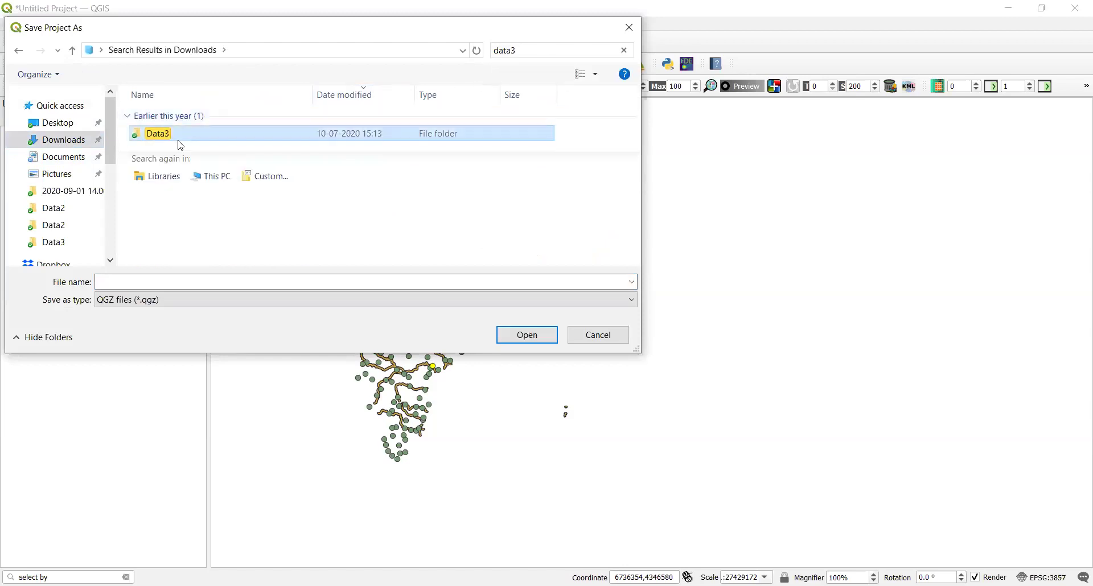
{"action": "double_click", "coordinate": [186, 142]}
{"action": "left_click", "coordinate": [346, 279]}
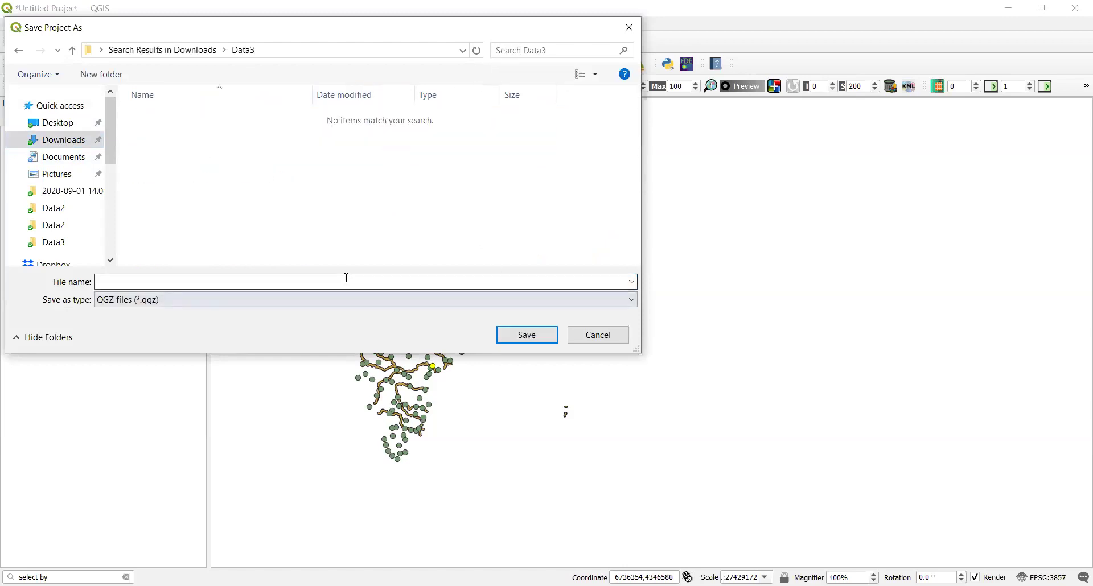
{"action": "type", "text": "fi"}
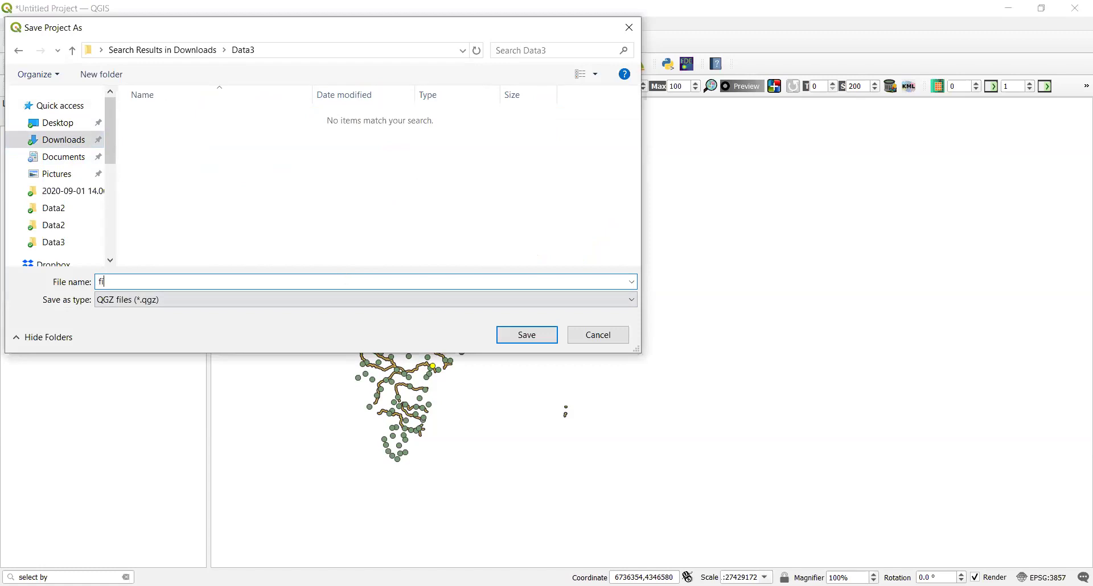
{"action": "type", "text": "nal exp 4"}
{"action": "left_click", "coordinate": [527, 339]}
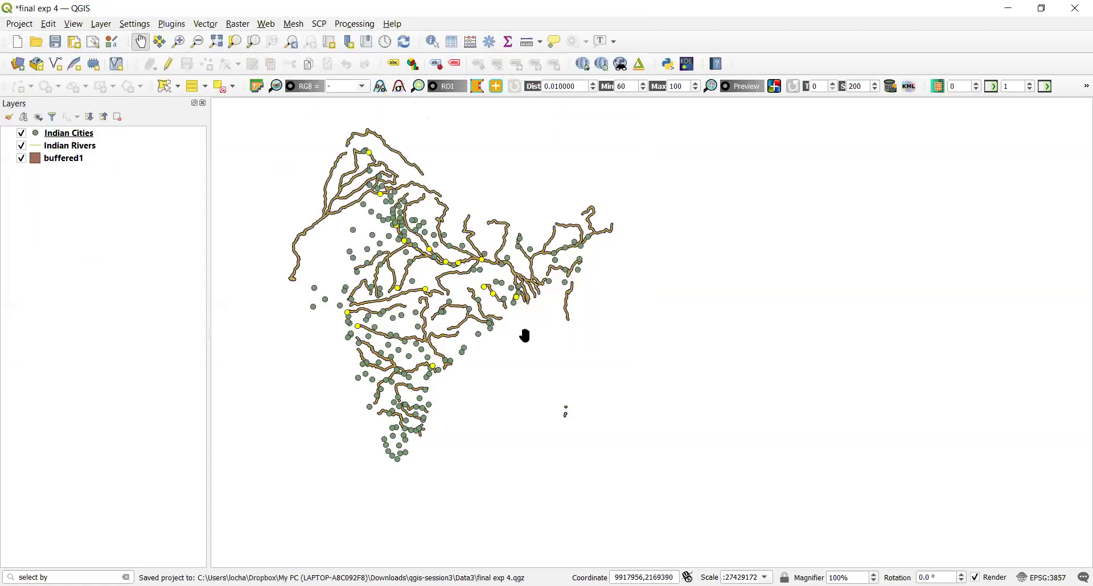
Export the current map view to PDF as "map 4" on the Desktop, keeping the default export settings
{"action": "left_click", "coordinate": [19, 25]}
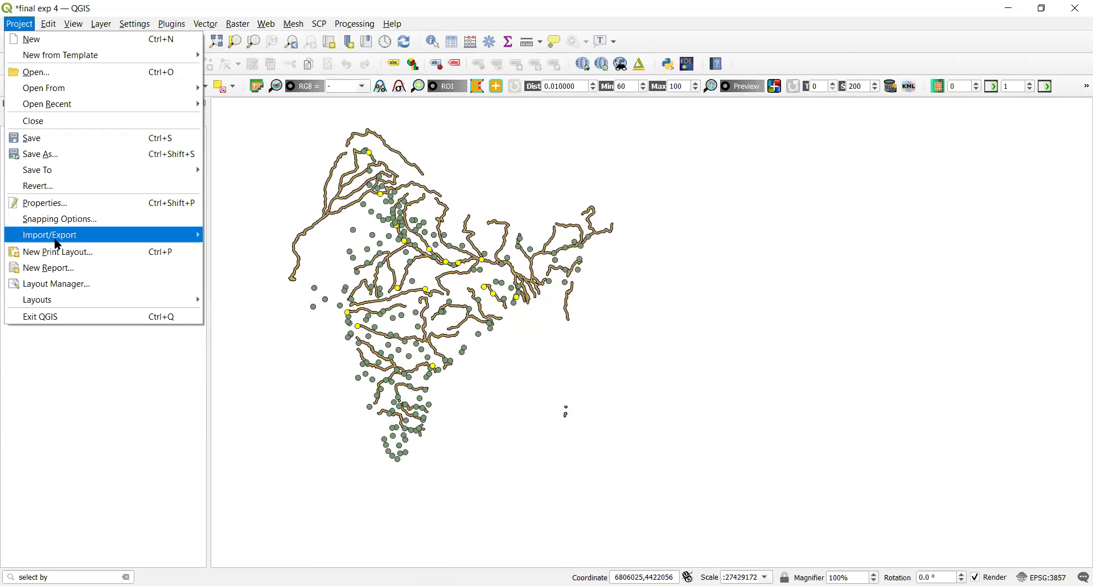
{"action": "mouse_move", "coordinate": [57, 242]}
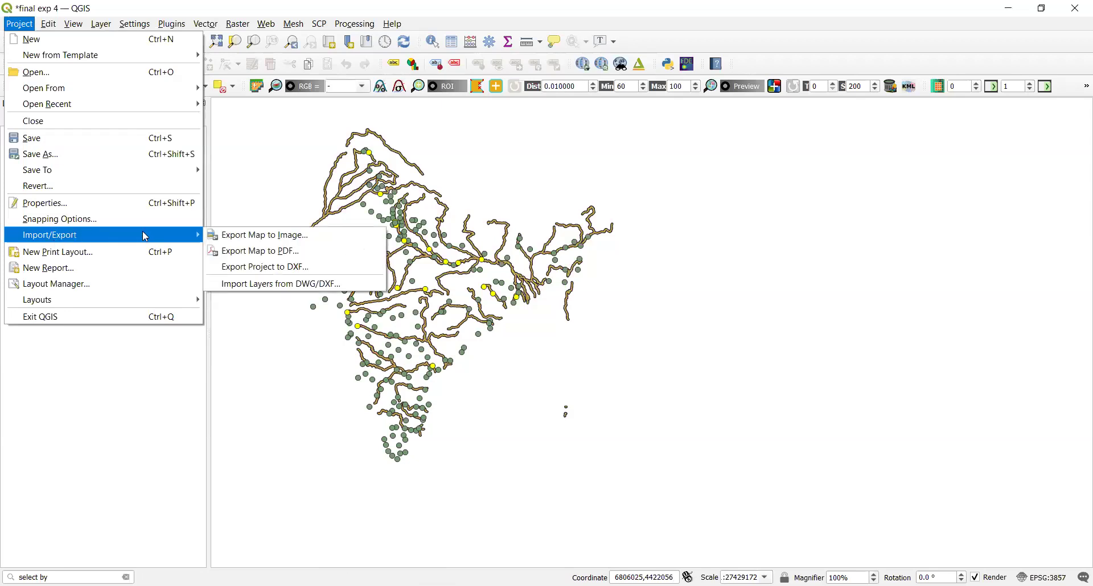
{"action": "left_click", "coordinate": [240, 253]}
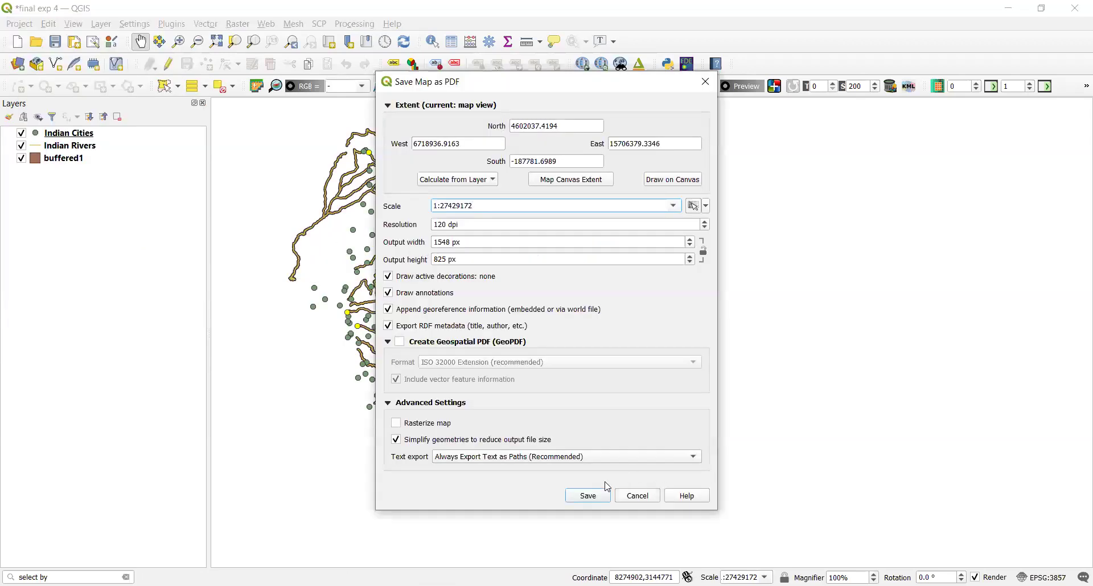
{"action": "left_click", "coordinate": [595, 498]}
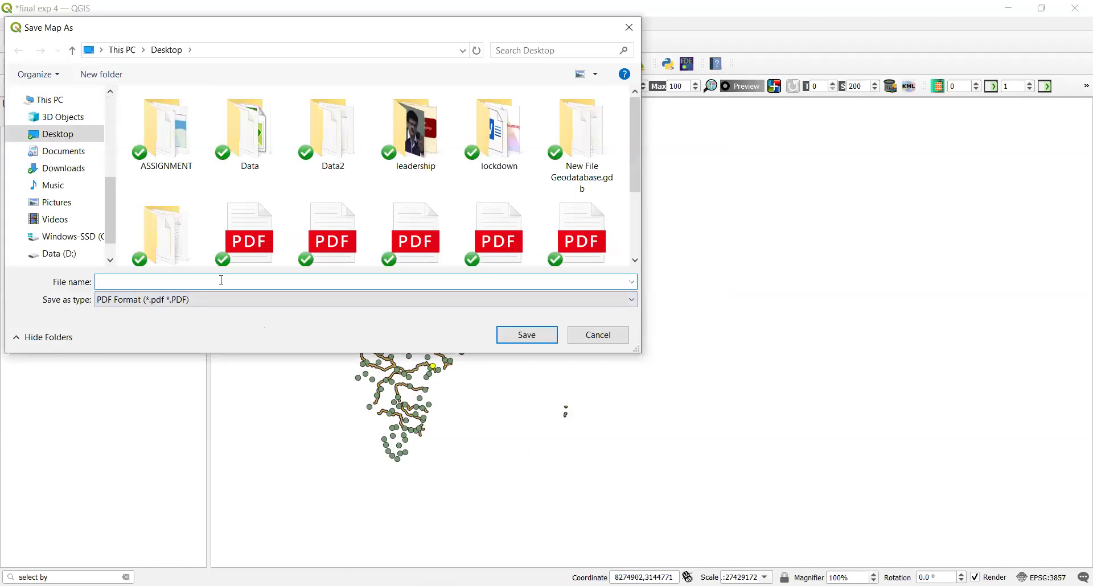
{"action": "type", "text": "m"}
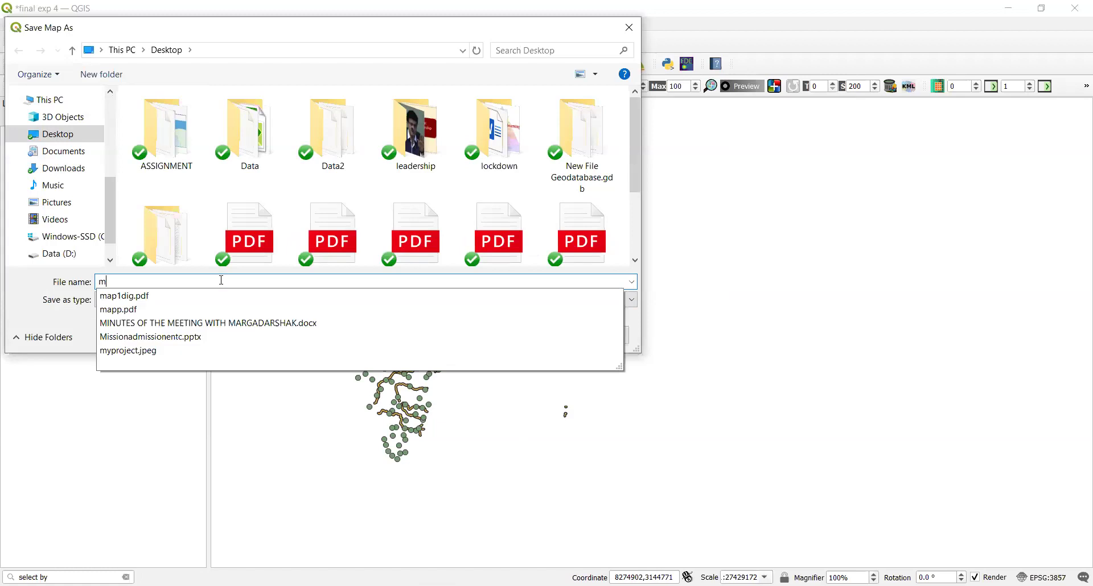
{"action": "type", "text": "ap 4"}
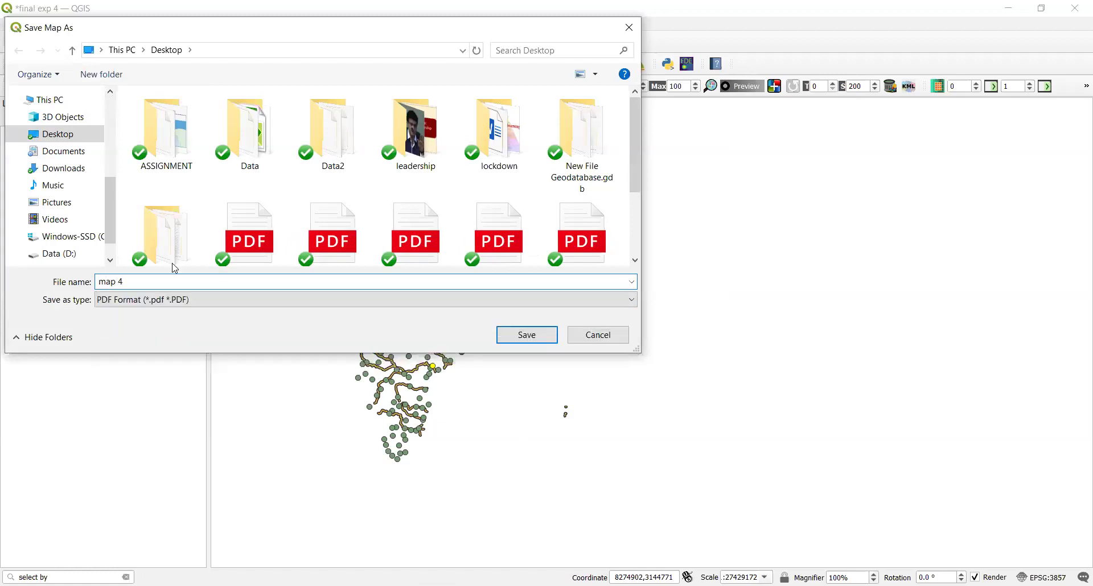
{"action": "left_click", "coordinate": [535, 334]}
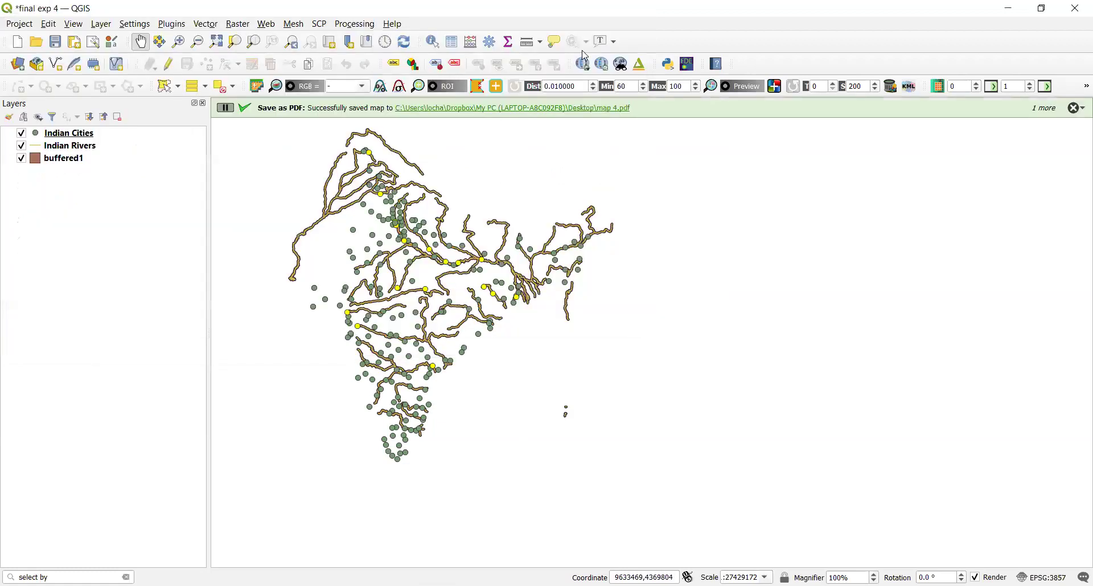